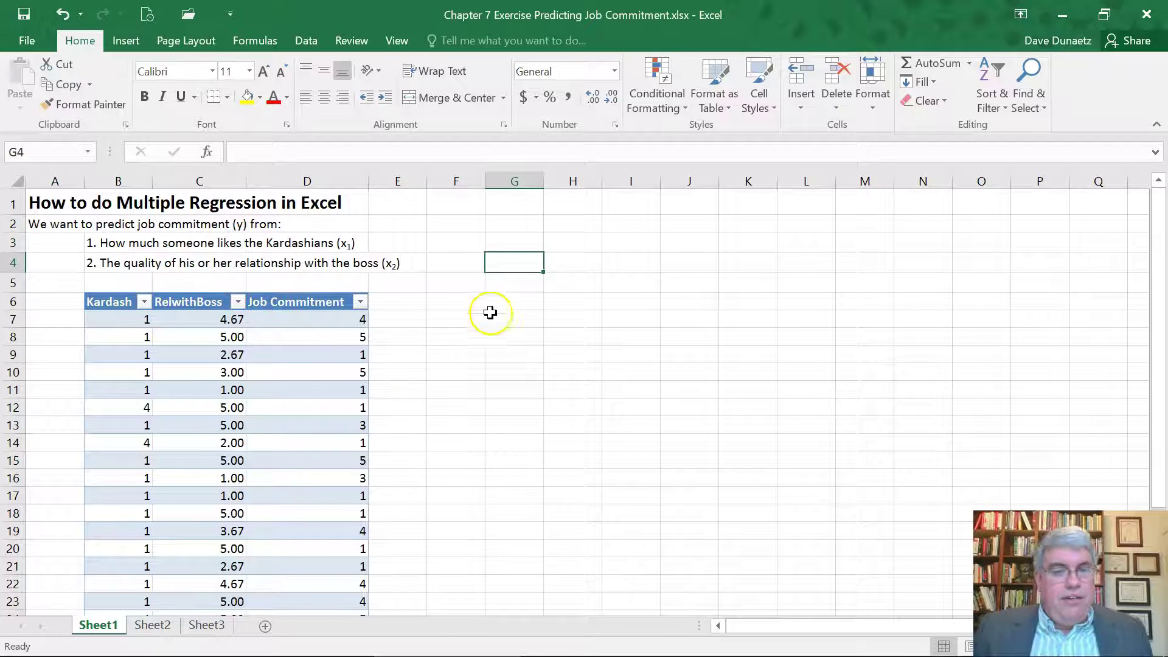
Scroll through the Kardash, RelwithBoss and Job Commitment data down to row 31 and back
{"action": "scroll", "coordinate": [179, 319], "scroll_direction": "down", "scroll_amount": 1}
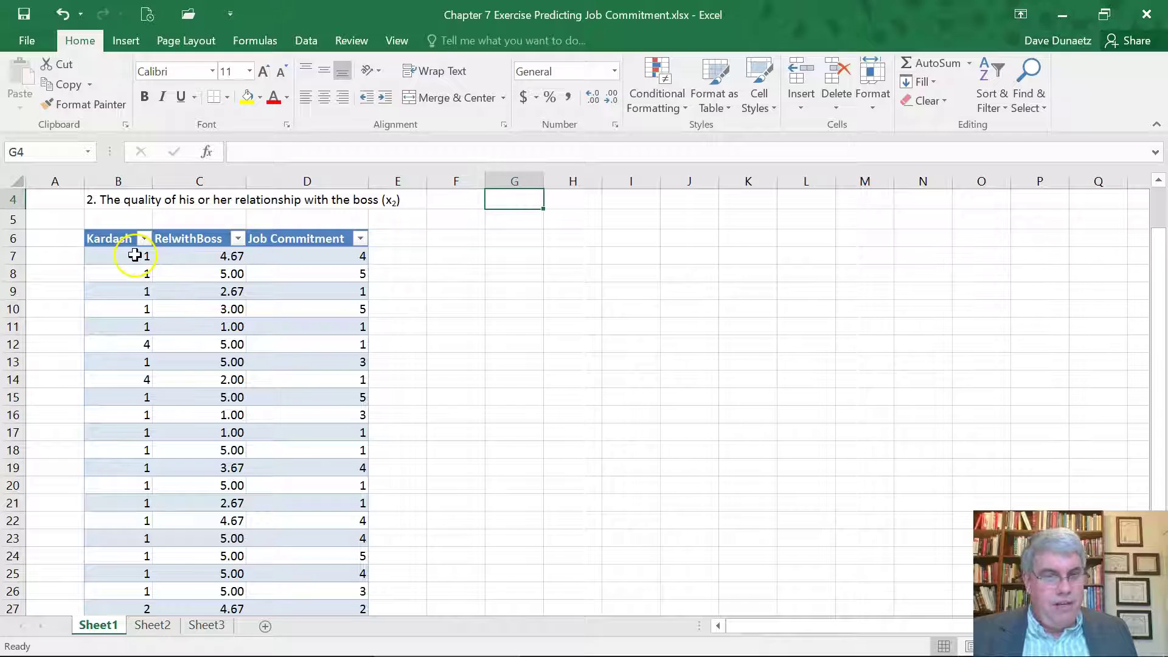
{"action": "scroll", "coordinate": [136, 256], "scroll_direction": "down", "scroll_amount": 2}
{"action": "scroll", "coordinate": [134, 260], "scroll_direction": "down", "scroll_amount": 2}
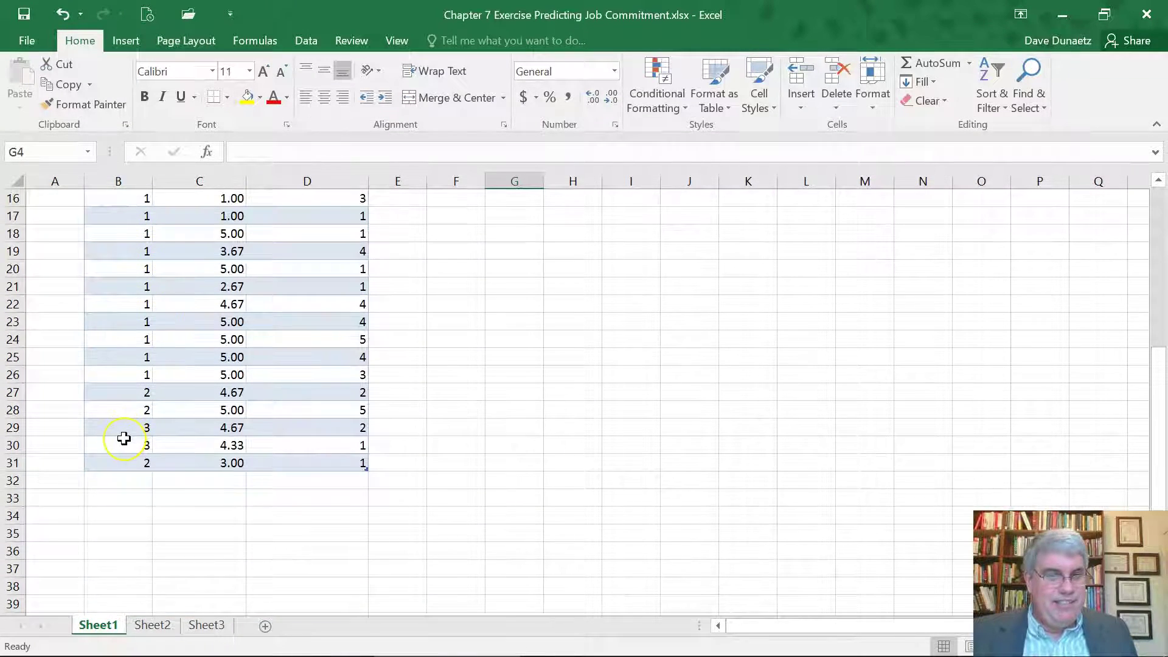
{"action": "scroll", "coordinate": [124, 439], "scroll_direction": "up", "scroll_amount": 3}
{"action": "scroll", "coordinate": [124, 439], "scroll_direction": "up", "scroll_amount": 2}
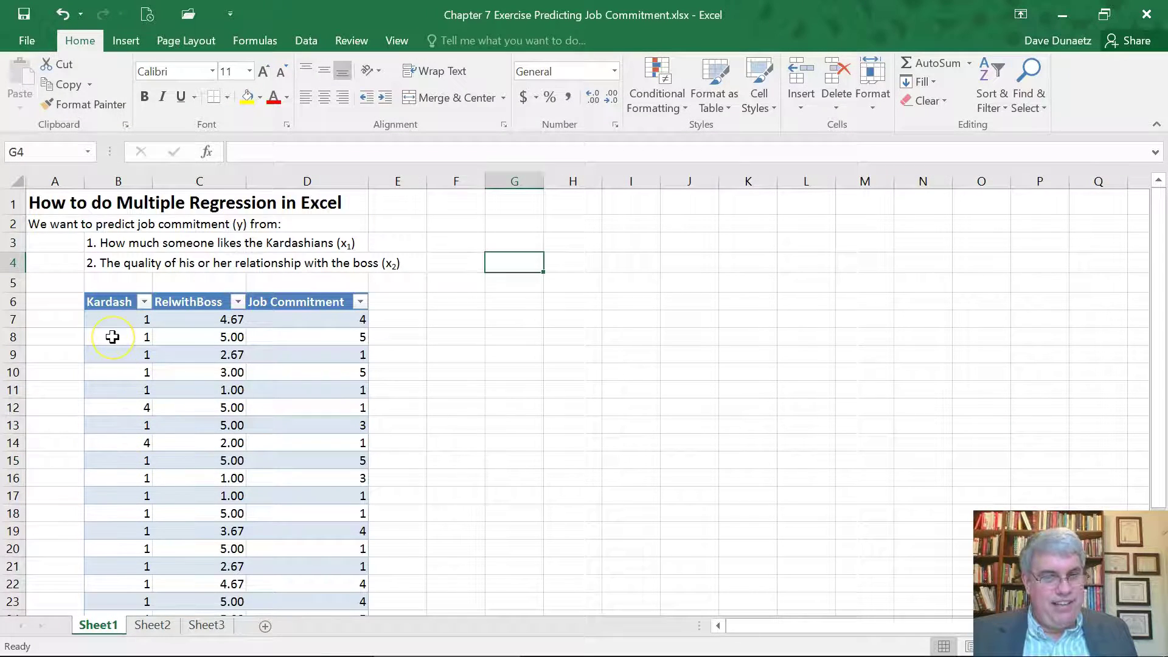
{"action": "scroll", "coordinate": [113, 337], "scroll_direction": "down", "scroll_amount": 4}
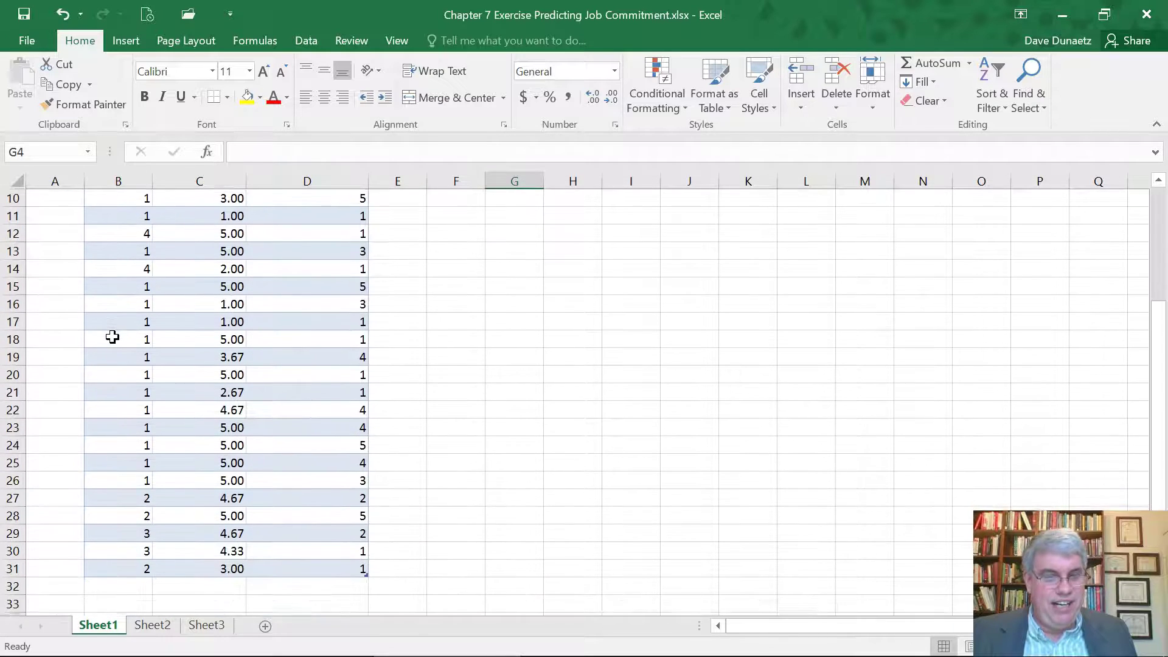
{"action": "scroll", "coordinate": [112, 339], "scroll_direction": "up", "scroll_amount": 3}
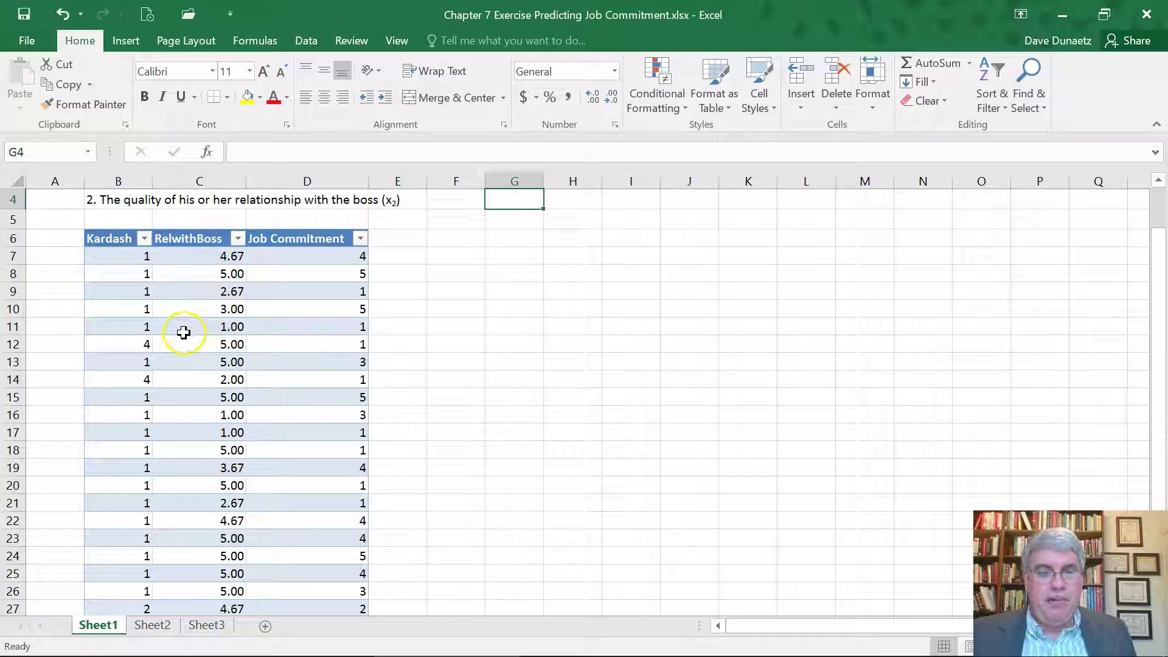
{"action": "scroll", "coordinate": [312, 286], "scroll_direction": "down", "scroll_amount": 3}
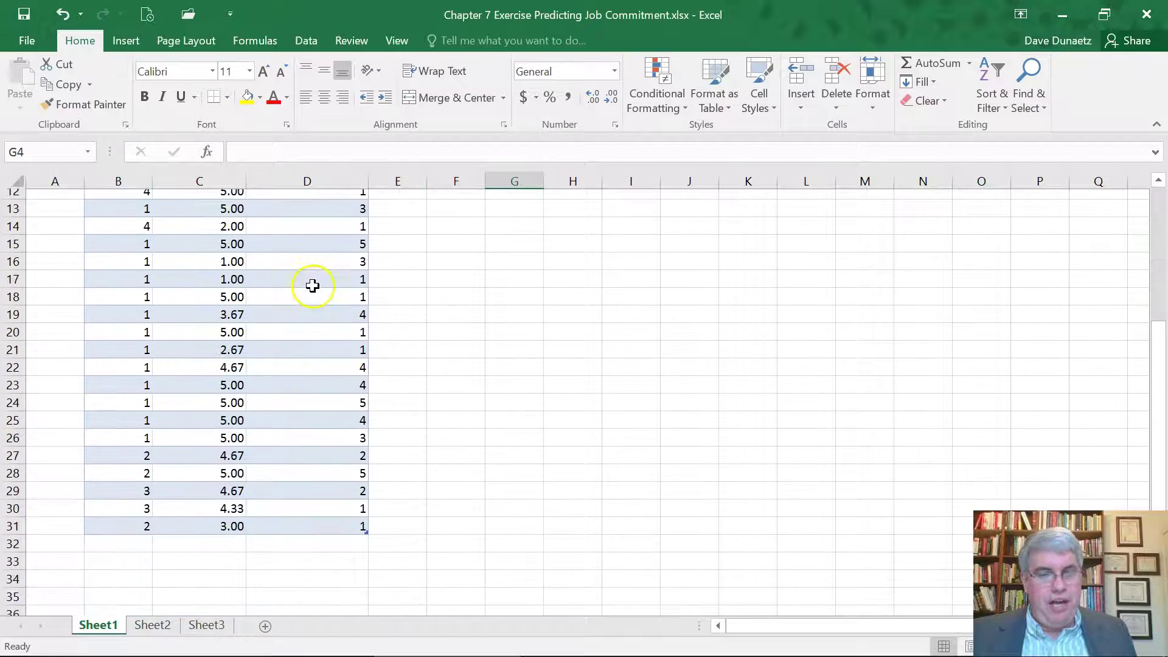
{"action": "scroll", "coordinate": [312, 285], "scroll_direction": "up", "scroll_amount": 3}
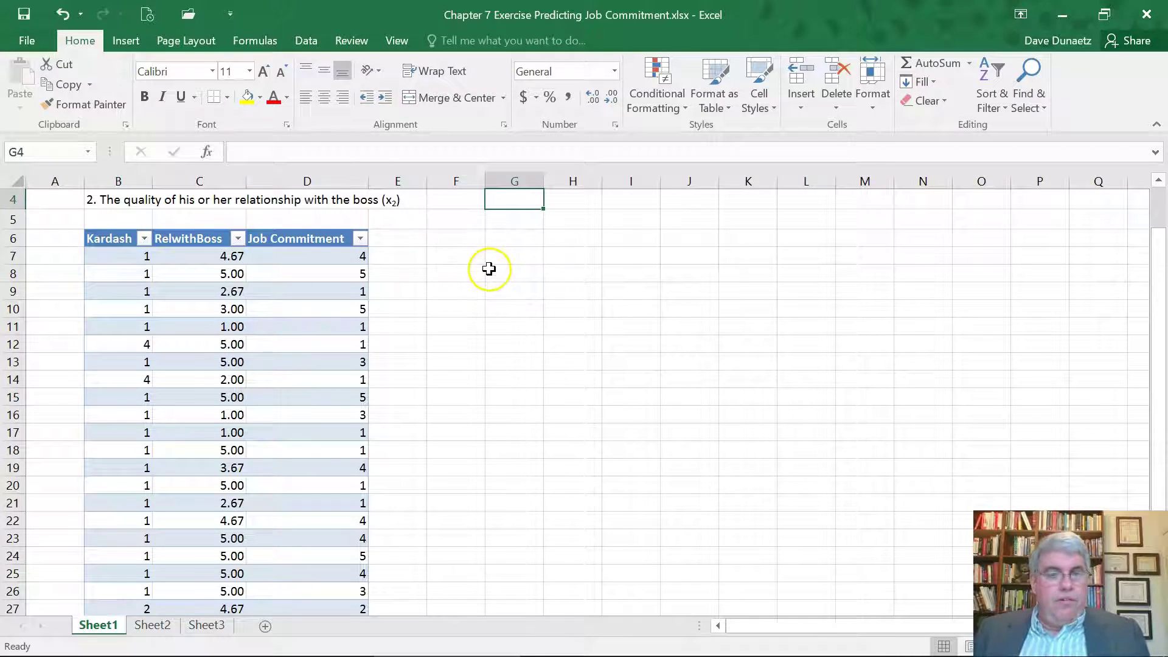
{"action": "scroll", "coordinate": [362, 287], "scroll_direction": "up", "scroll_amount": 1}
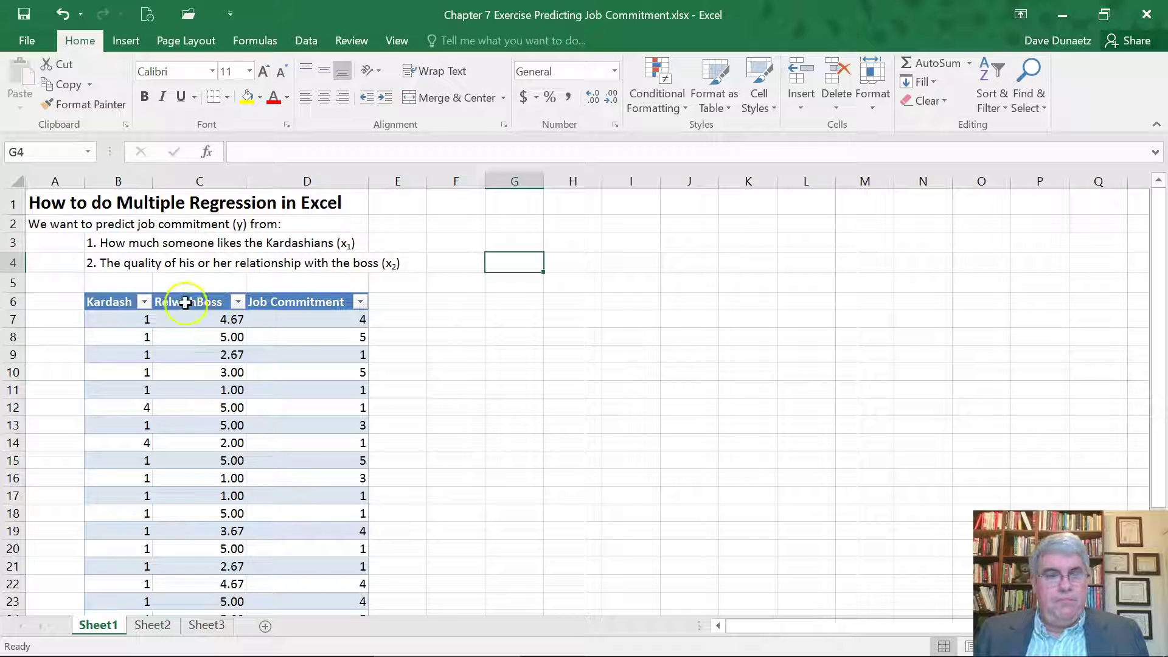
Open the Regression tool from Data Analysis on the Data tab
{"action": "left_click", "coordinate": [309, 37]}
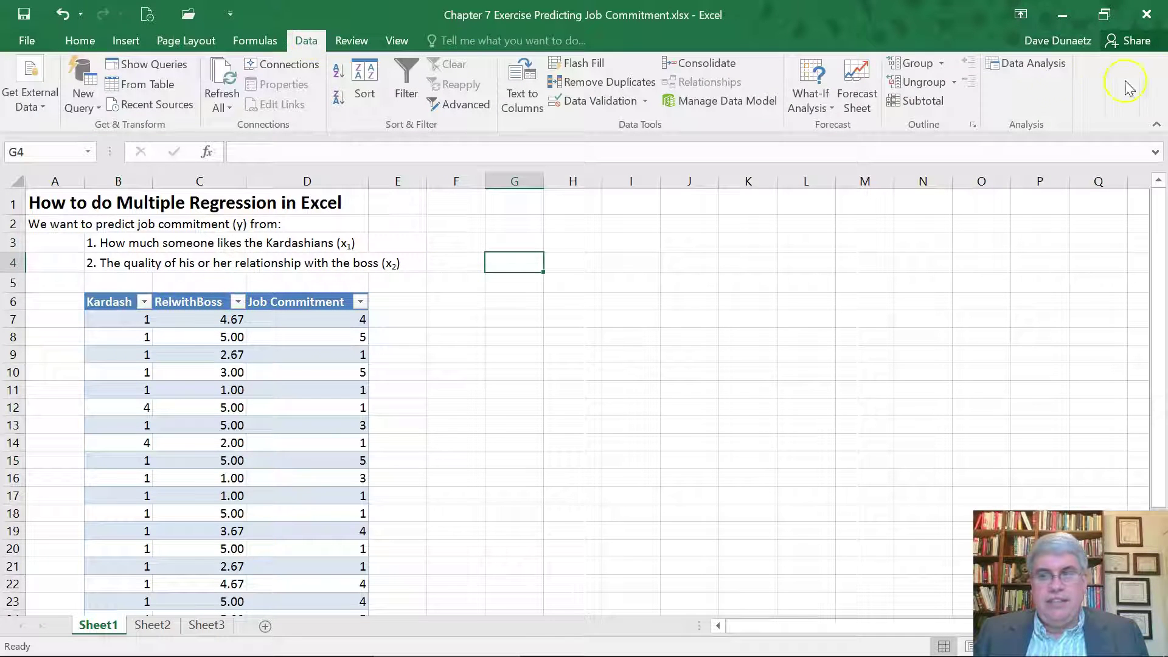
{"action": "left_click", "coordinate": [1021, 63]}
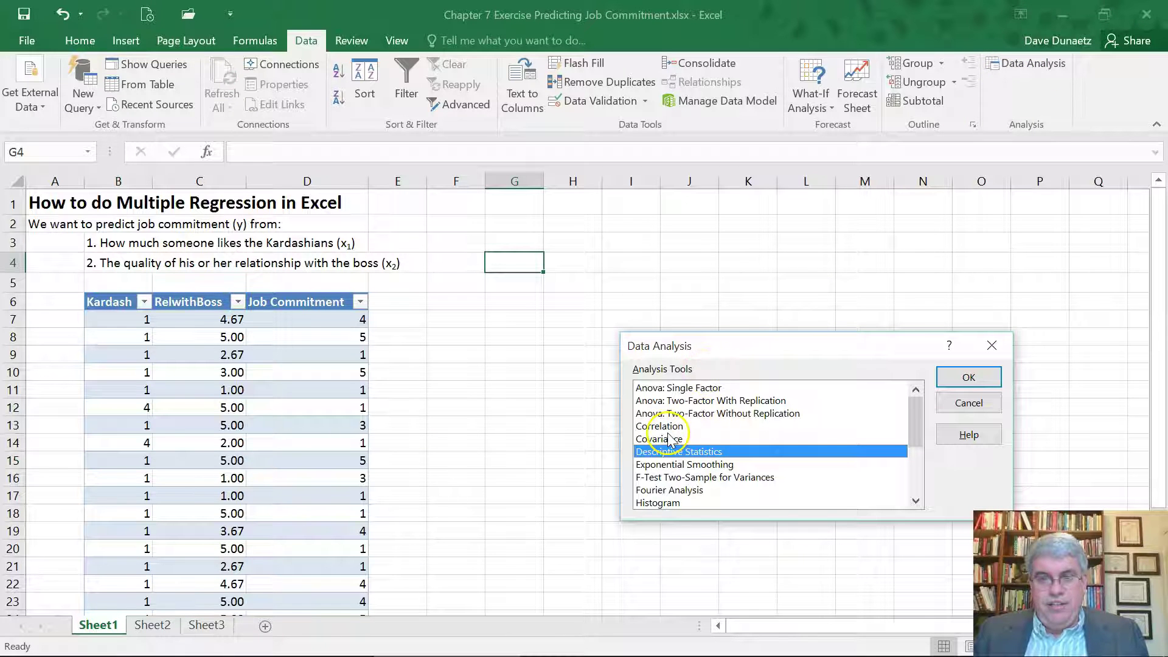
{"action": "scroll", "coordinate": [671, 439], "scroll_direction": "down", "scroll_amount": 2}
{"action": "left_click", "coordinate": [669, 479]}
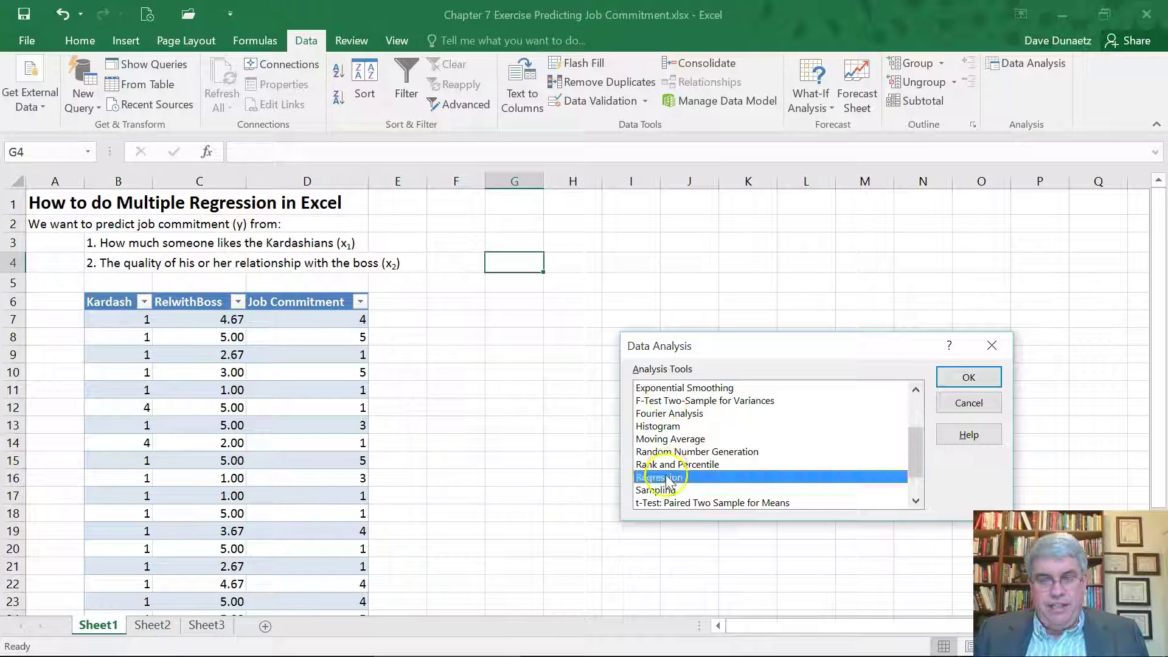
{"action": "left_click", "coordinate": [970, 382]}
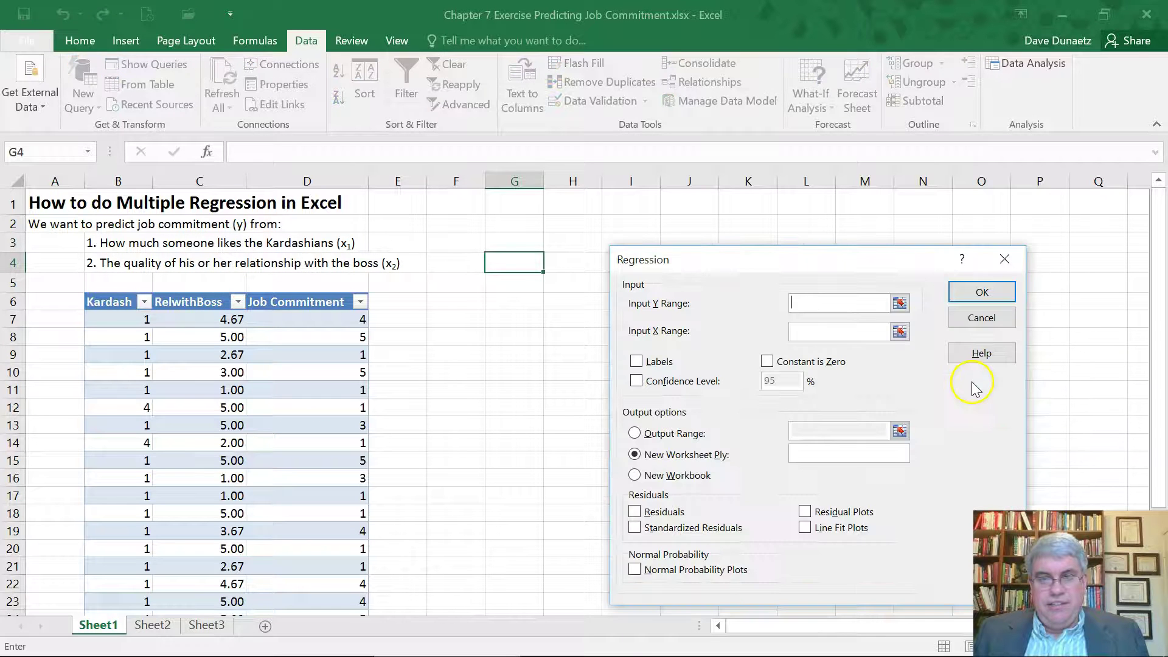
Set Input Y Range to D6:D31 and Input X Range to B6:C31
{"action": "left_click", "coordinate": [315, 302]}
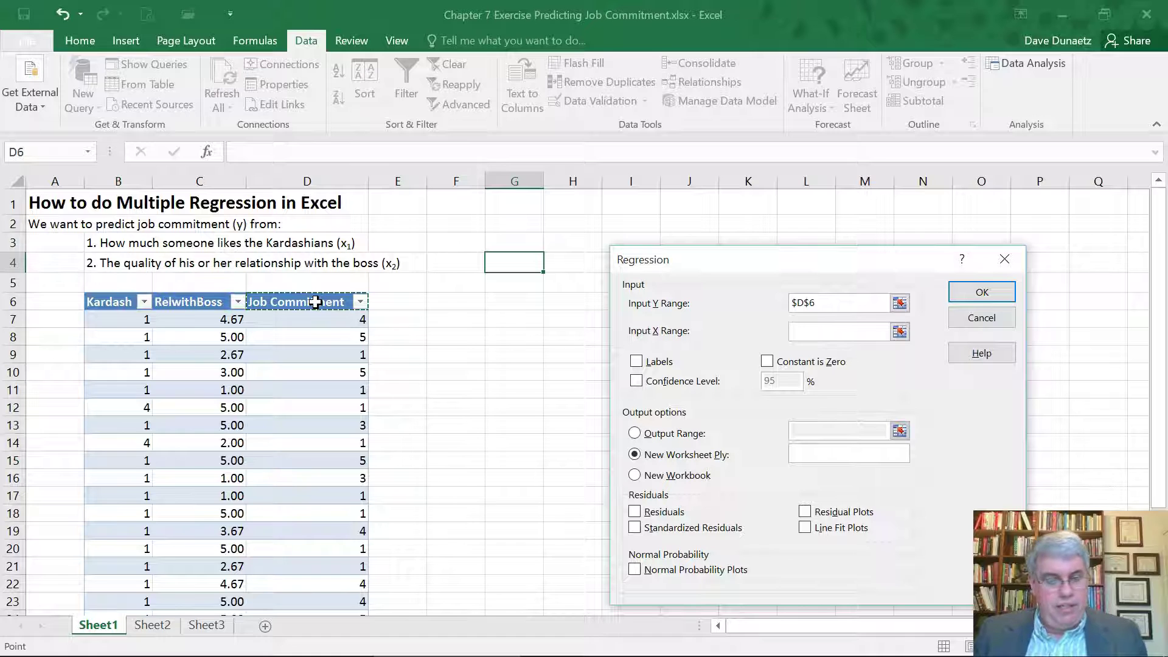
{"action": "key", "text": "shift+Down"}
{"action": "key", "text": "shift+Down"}
{"action": "key", "text": "shift+Down"}
{"action": "key", "text": "shift+Down"}
{"action": "key", "text": "shift+Down"}
{"action": "key", "text": "shift+Down"}
{"action": "key", "text": "shift+Down"}
{"action": "key", "text": "shift+Down"}
{"action": "key", "text": "shift+Down"}
{"action": "key", "text": "shift+Down"}
{"action": "key", "text": "shift+Down"}
{"action": "key", "text": "shift+Down"}
{"action": "key", "text": "shift+Down"}
{"action": "key", "text": "shift+Down"}
{"action": "key", "text": "shift+Down"}
{"action": "key", "text": "shift+Down"}
{"action": "key", "text": "shift+Down"}
{"action": "key", "text": "shift+Down"}
{"action": "key", "text": "shift+Down"}
{"action": "key", "text": "shift+Down"}
{"action": "key", "text": "shift+Down"}
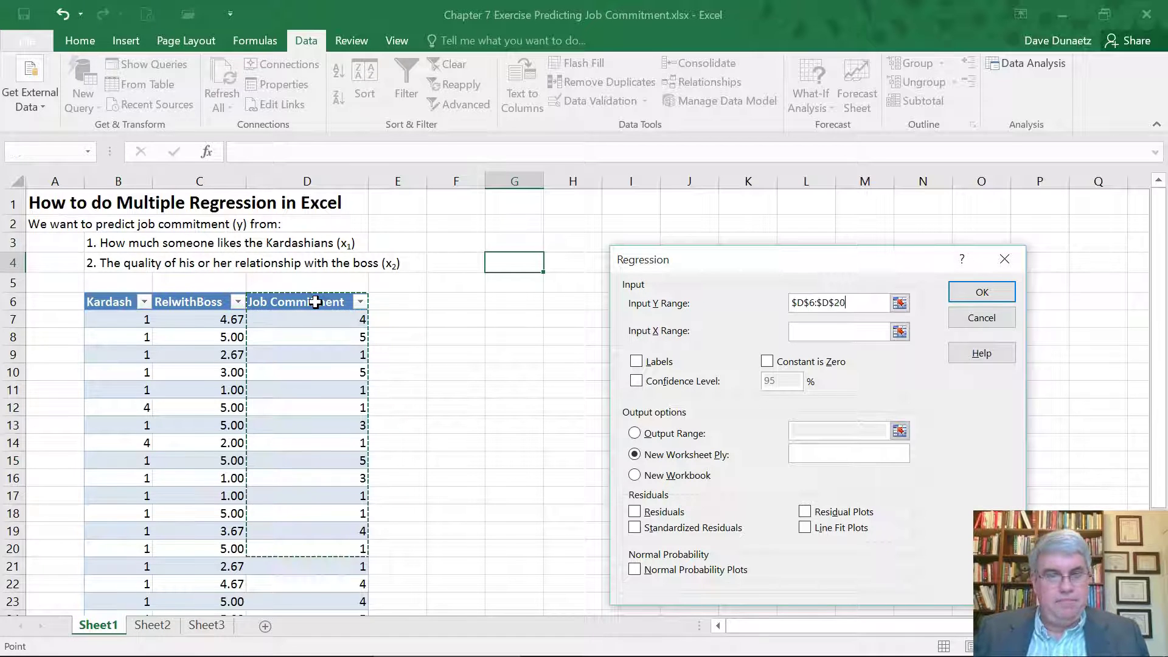
{"action": "key", "text": "shift+Up"}
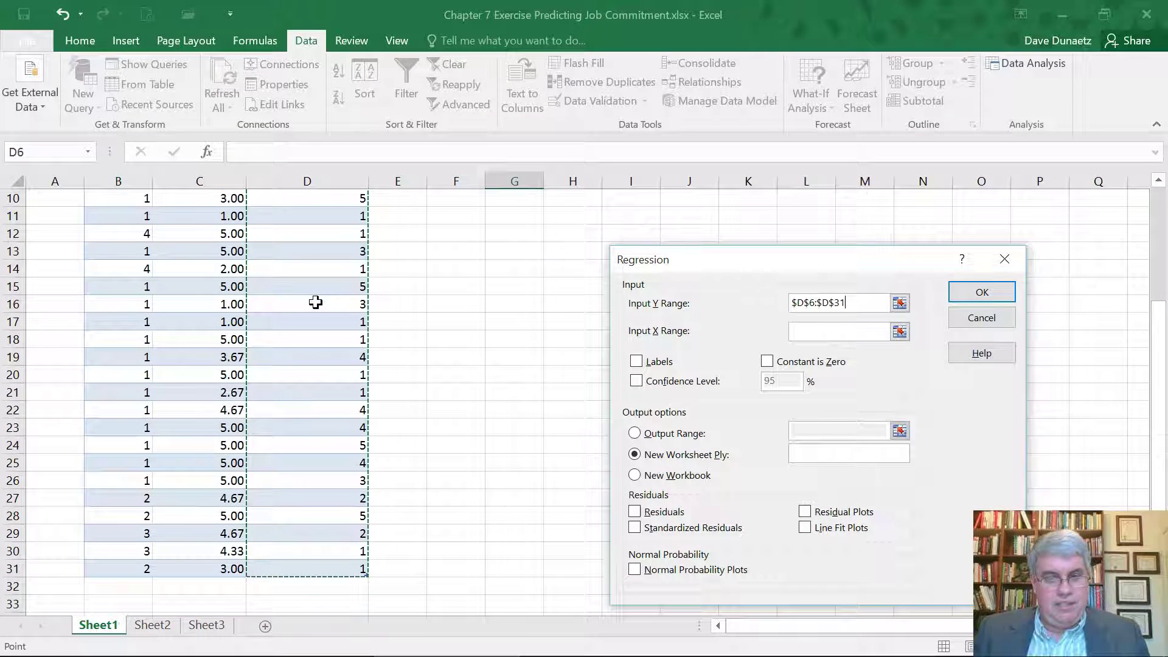
{"action": "left_click", "coordinate": [838, 335]}
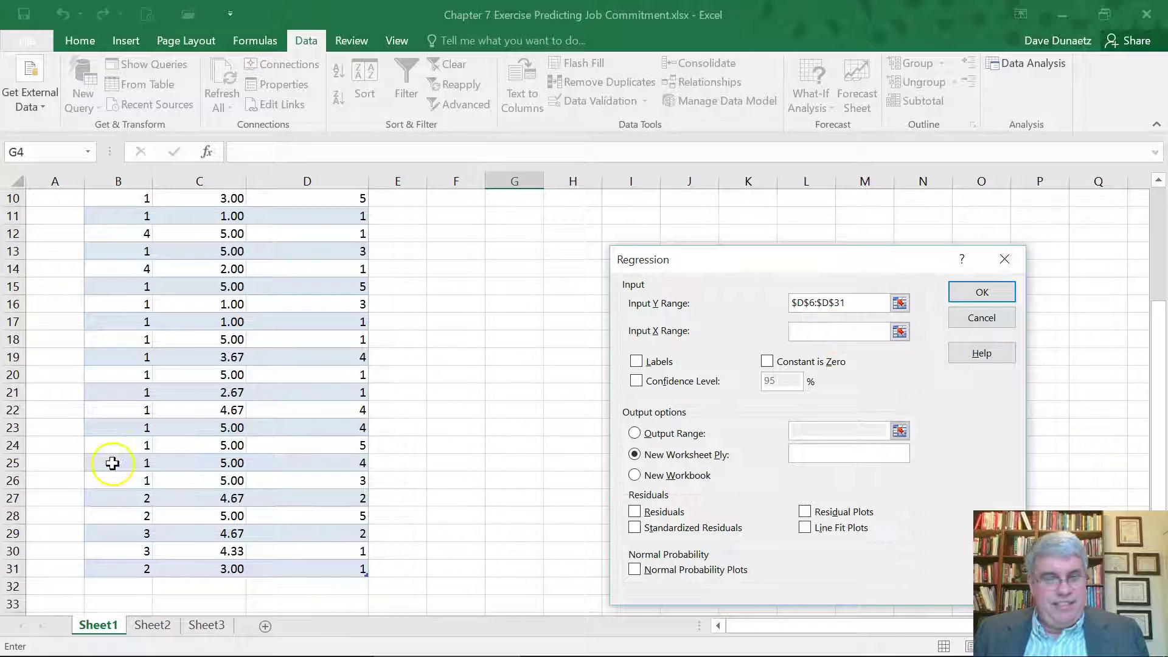
{"action": "scroll", "coordinate": [146, 441], "scroll_direction": "up", "scroll_amount": 3}
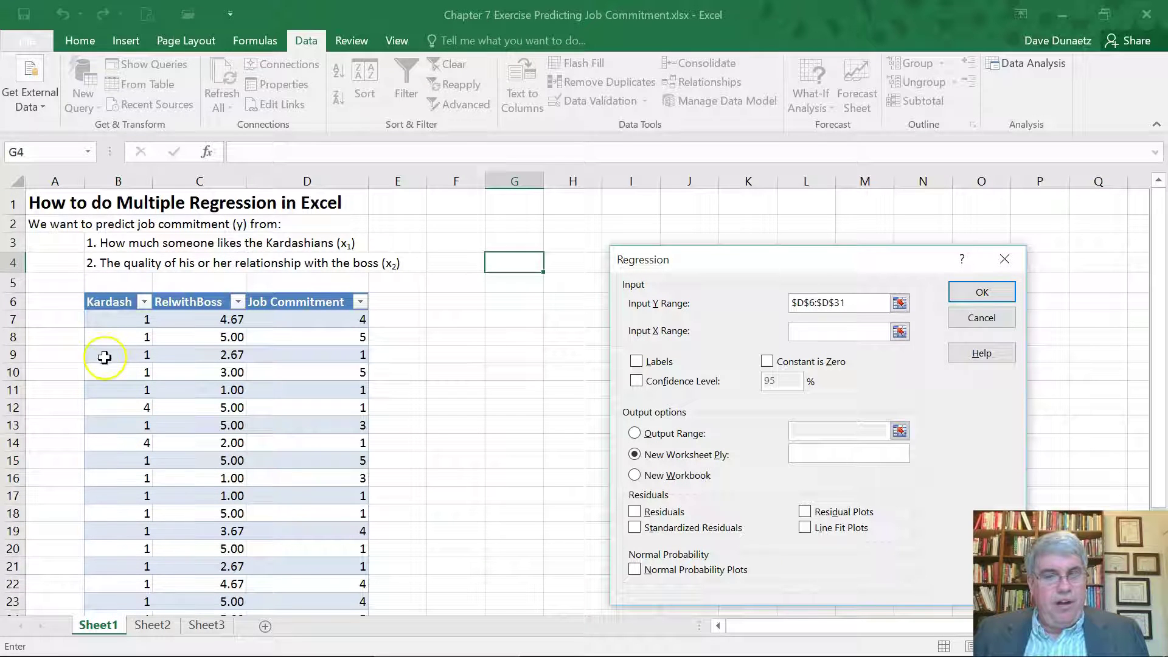
{"action": "left_click", "coordinate": [108, 302]}
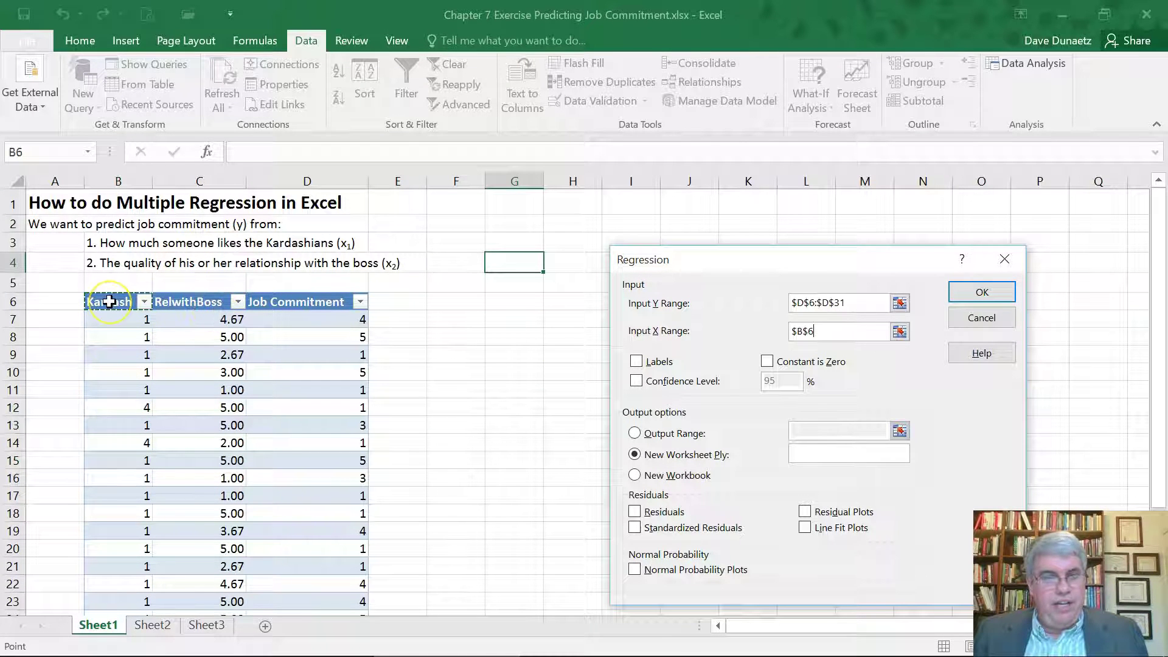
{"action": "key", "text": "shift+Right"}
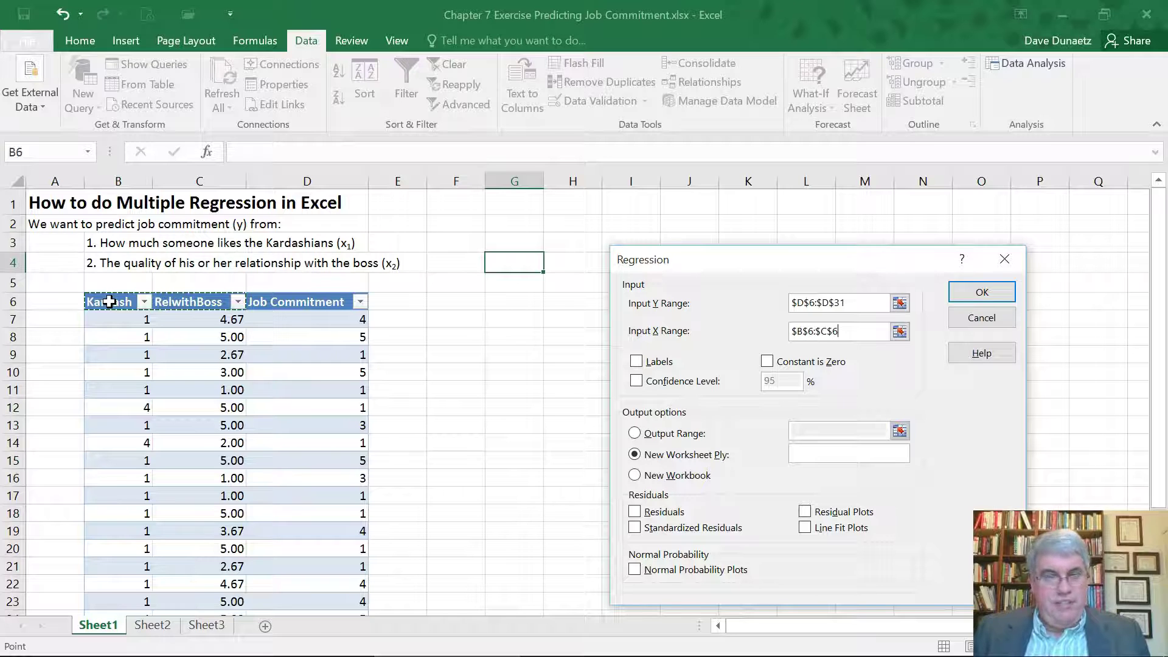
{"action": "key", "text": "shift+Down"}
{"action": "key", "text": "shift+Down"}
{"action": "key", "text": "shift+Down"}
{"action": "key", "text": "shift+Down"}
{"action": "key", "text": "shift+Down"}
{"action": "key", "text": "shift+Down"}
{"action": "key", "text": "shift+Down"}
{"action": "key", "text": "shift+Down"}
{"action": "key", "text": "shift+Down"}
{"action": "key", "text": "shift+Down"}
{"action": "key", "text": "shift+Down"}
{"action": "key", "text": "shift+Down"}
{"action": "key", "text": "shift+Down"}
{"action": "key", "text": "shift+Down"}
{"action": "key", "text": "shift+Down"}
{"action": "key", "text": "shift+Down"}
{"action": "key", "text": "shift+Down"}
{"action": "key", "text": "shift+Down"}
{"action": "key", "text": "shift+Down"}
{"action": "key", "text": "shift+Down"}
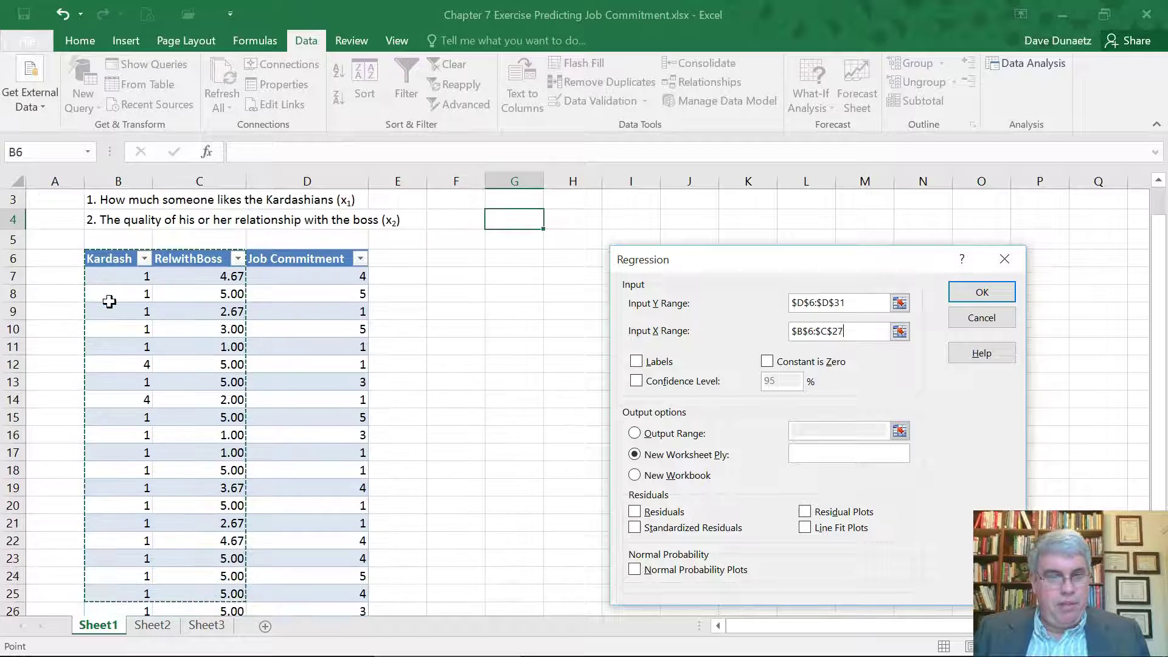
{"action": "key", "text": "shift+Up"}
{"action": "key", "text": "shift+Up"}
{"action": "key", "text": "shift+Up"}
{"action": "key", "text": "shift+Up"}
{"action": "key", "text": "shift+Up"}
{"action": "key", "text": "shift+Up"}
{"action": "key", "text": "shift+Up"}
{"action": "key", "text": "shift+Up"}
{"action": "key", "text": "shift+Up"}
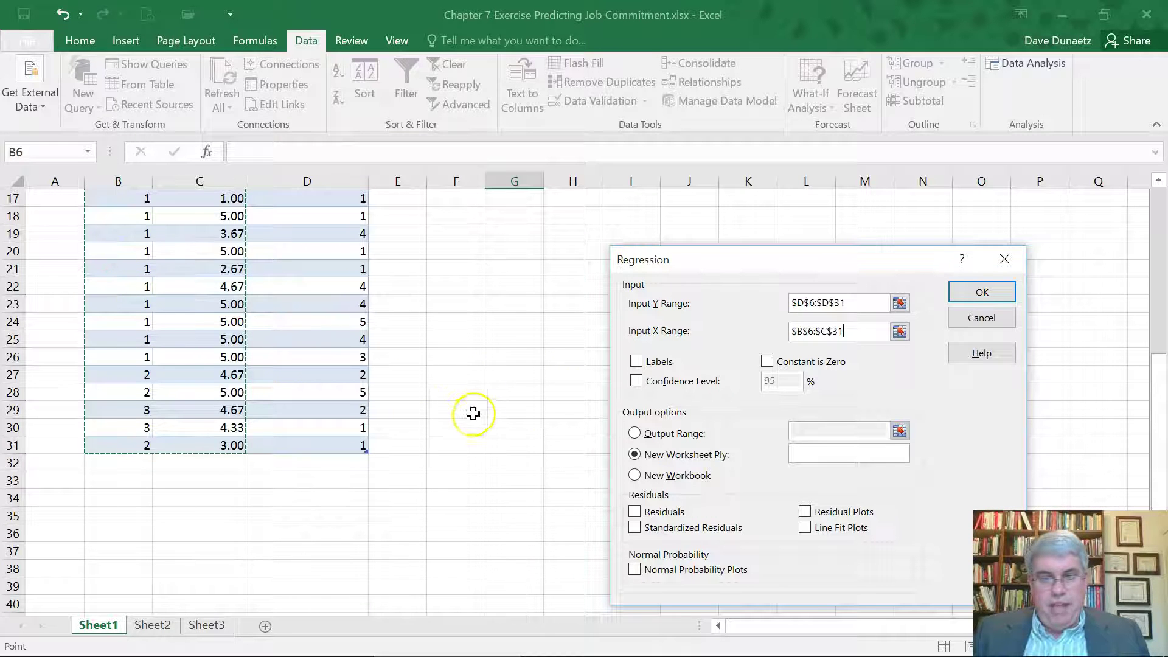
{"action": "scroll", "coordinate": [457, 417], "scroll_direction": "up", "scroll_amount": 4}
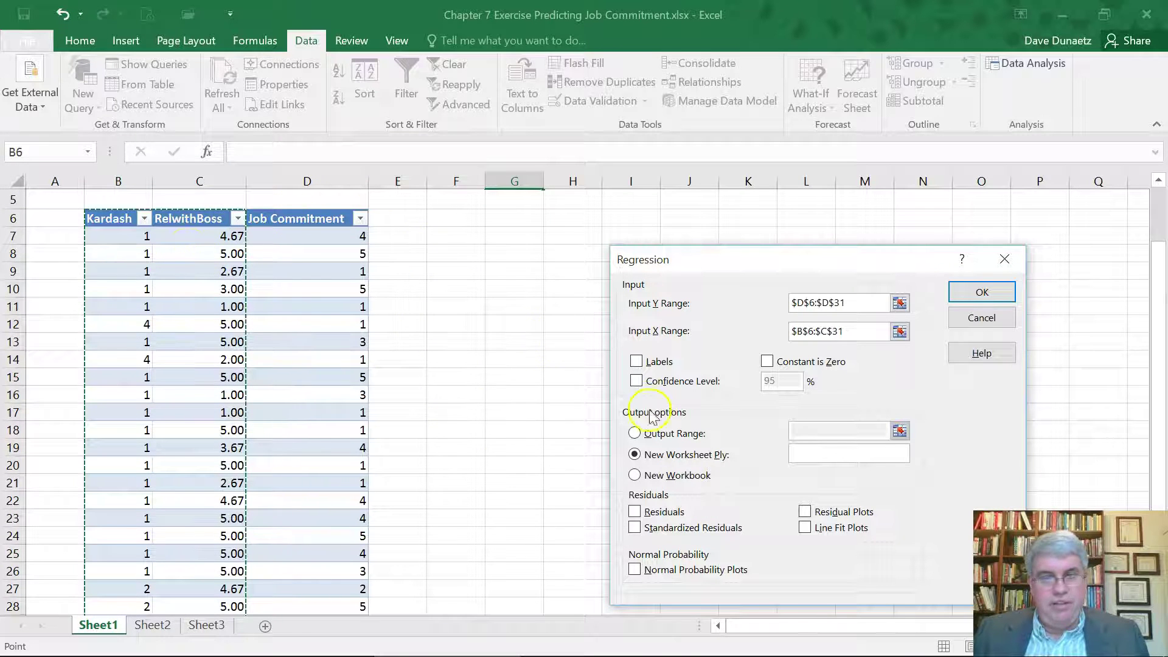
Tick Labels and run the regression with output starting at cell G7 on this sheet
{"action": "left_click", "coordinate": [637, 362]}
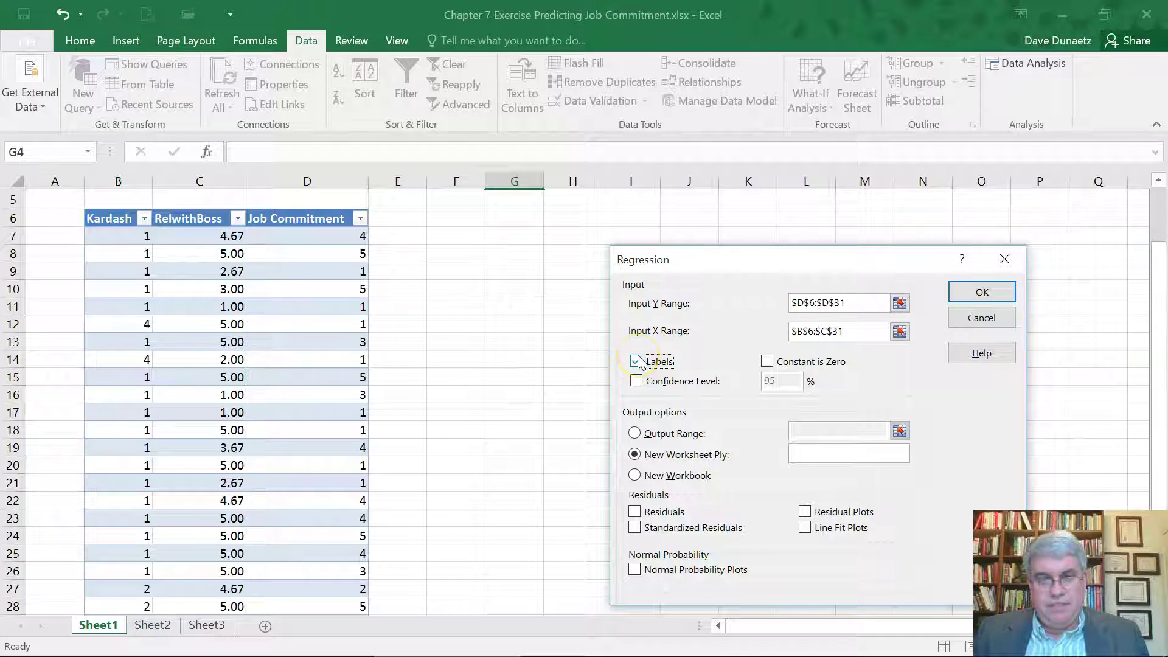
{"action": "left_click", "coordinate": [635, 434]}
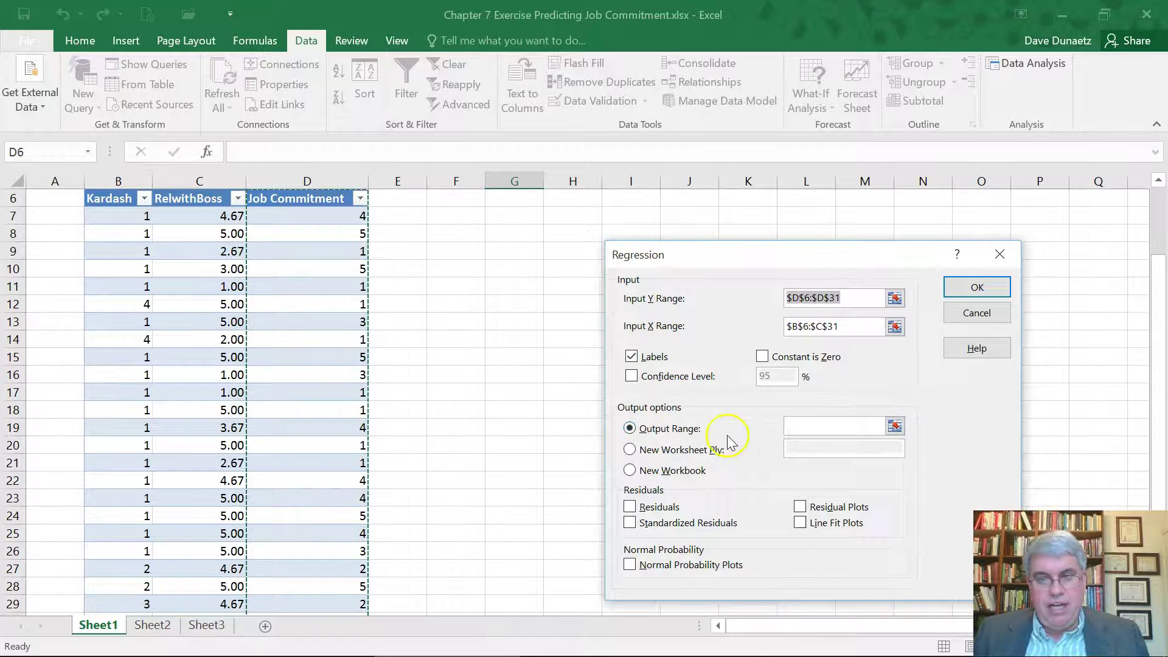
{"action": "left_click", "coordinate": [795, 429]}
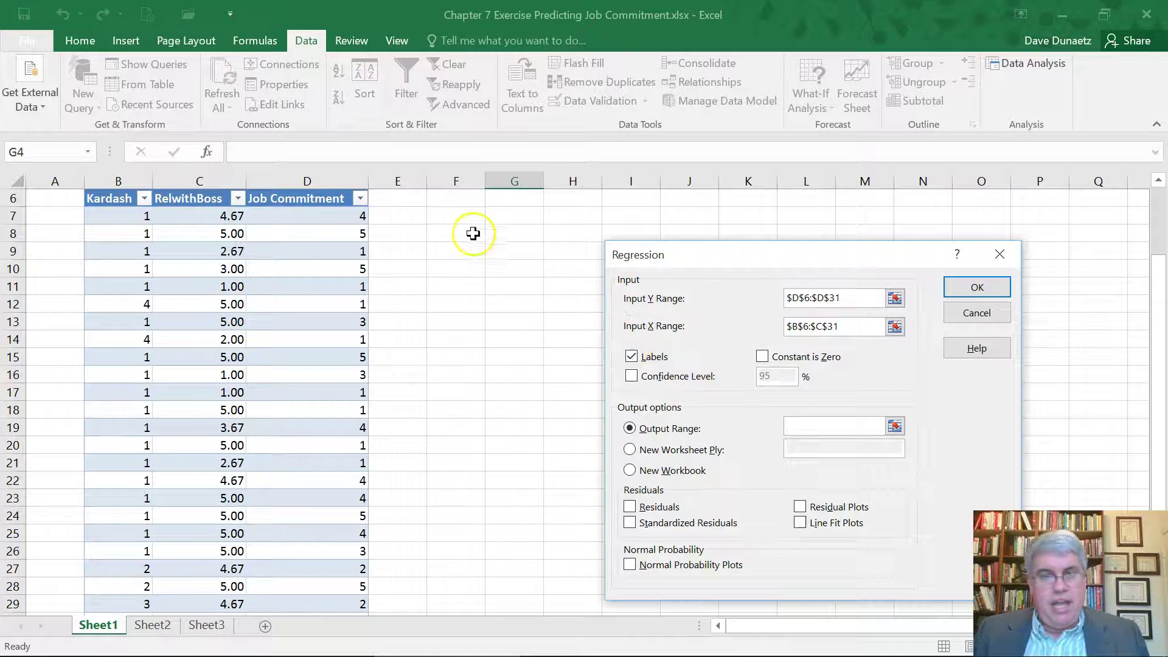
{"action": "left_click", "coordinate": [510, 217]}
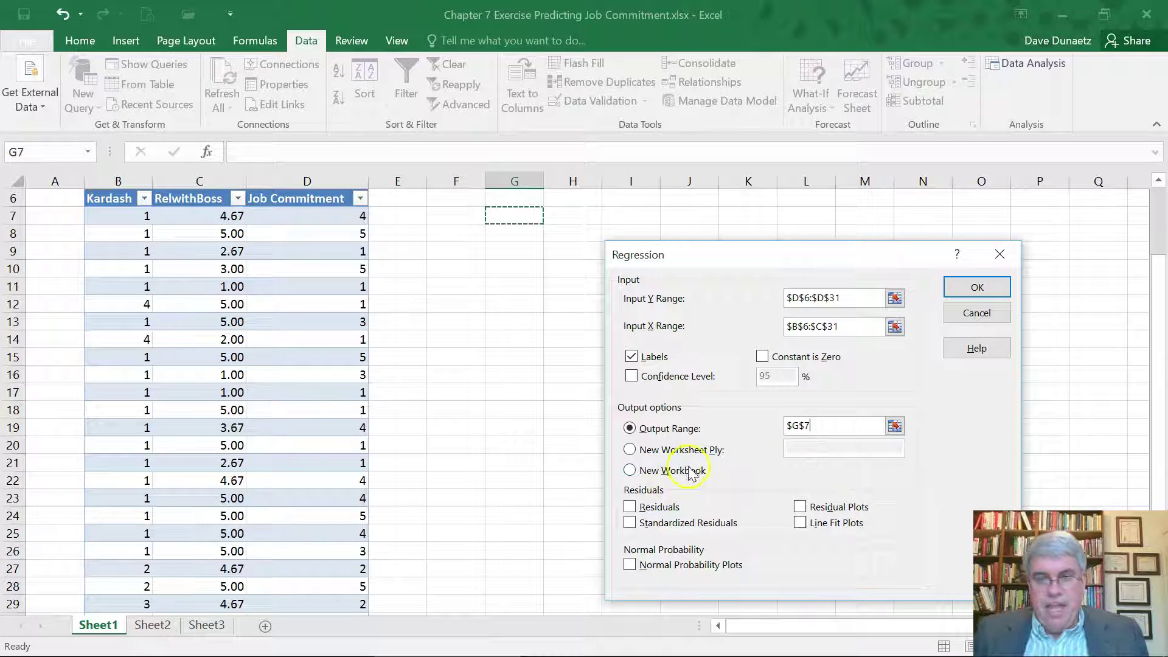
{"action": "left_click", "coordinate": [971, 291]}
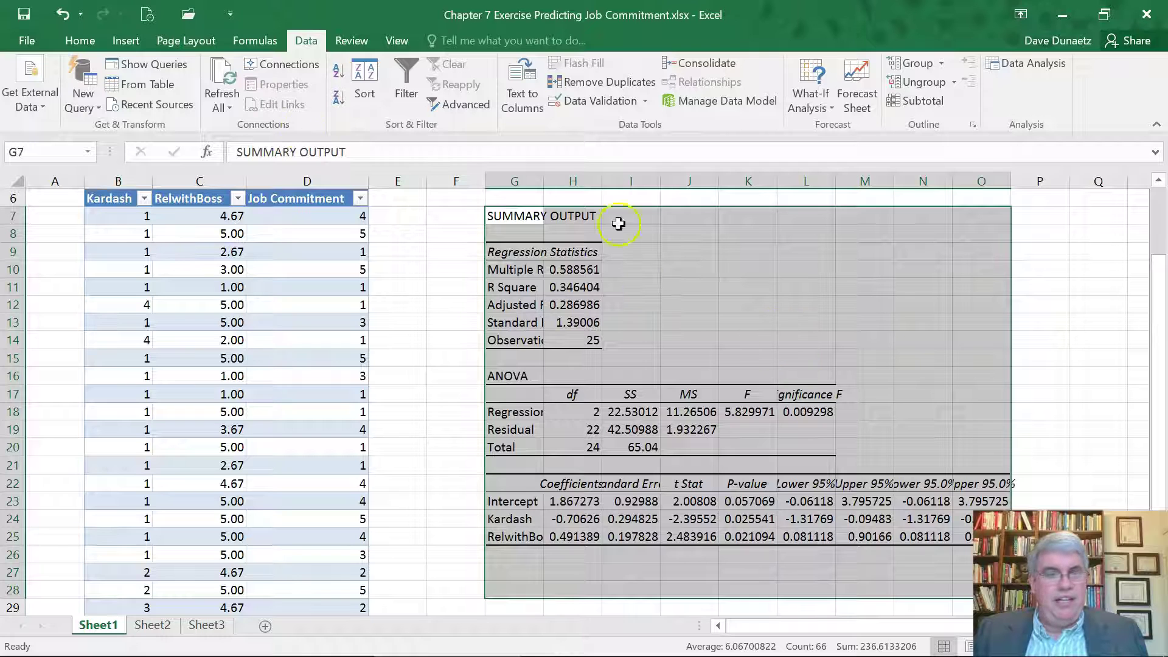
Format the output as Number with two decimals and widen columns G through I so headings fit
{"action": "left_click", "coordinate": [78, 40]}
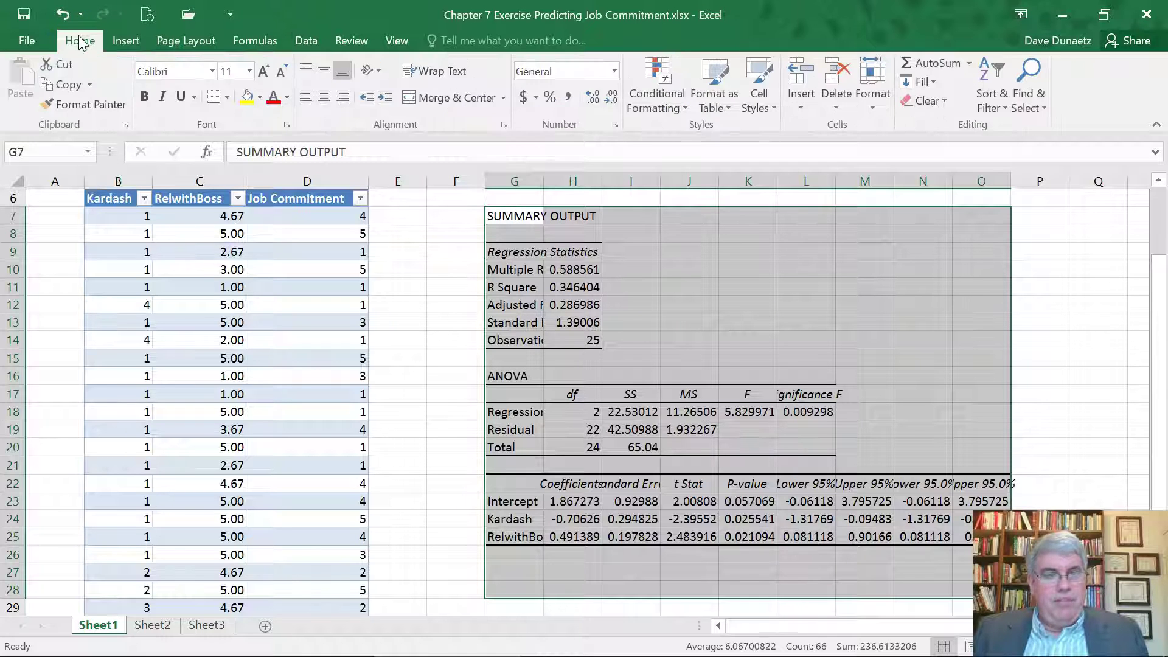
{"action": "left_click", "coordinate": [615, 71]}
{"action": "left_click", "coordinate": [585, 127]}
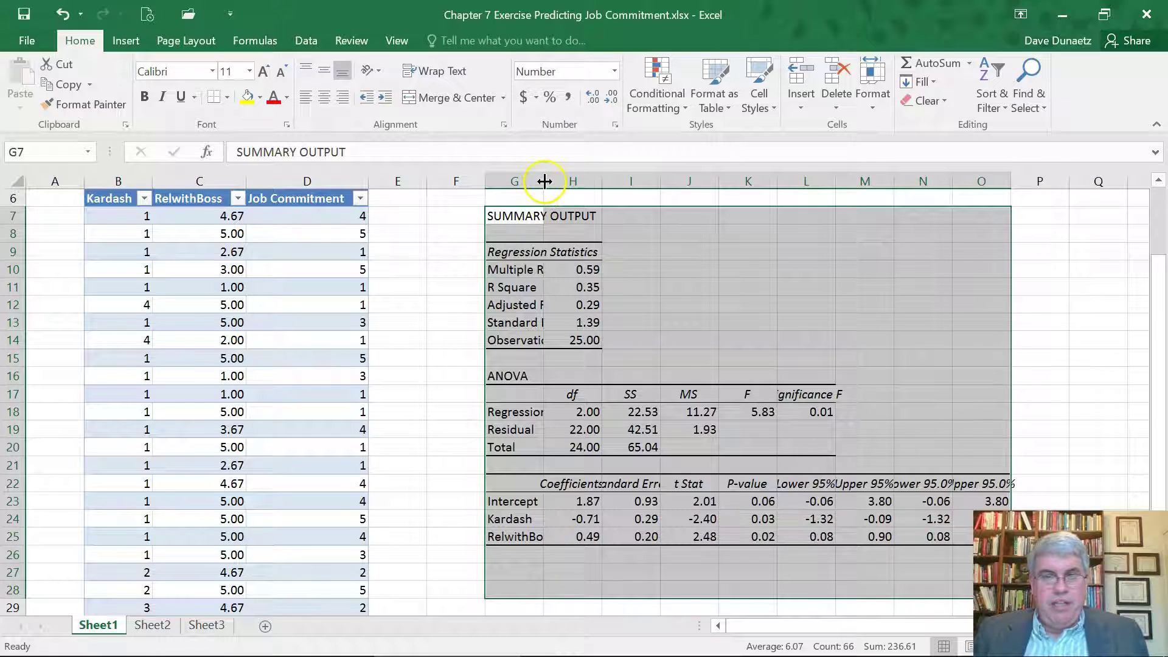
{"action": "left_click_drag", "start_coordinate": [543, 182], "coordinate": [598, 185]}
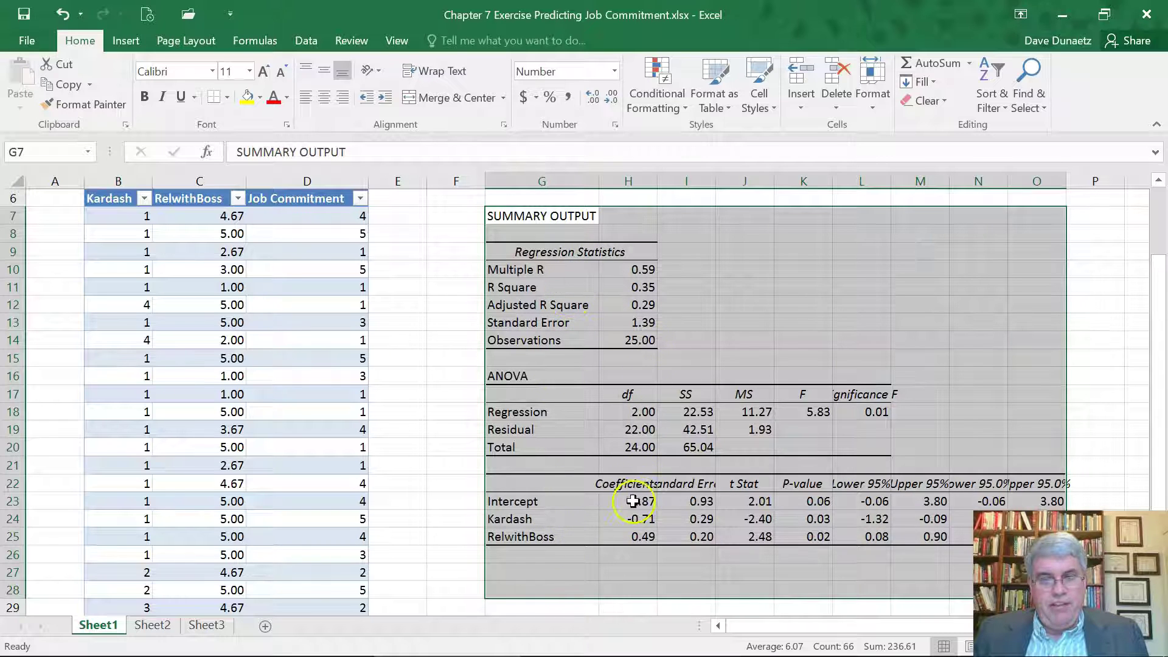
{"action": "left_click_drag", "start_coordinate": [659, 178], "coordinate": [790, 182]}
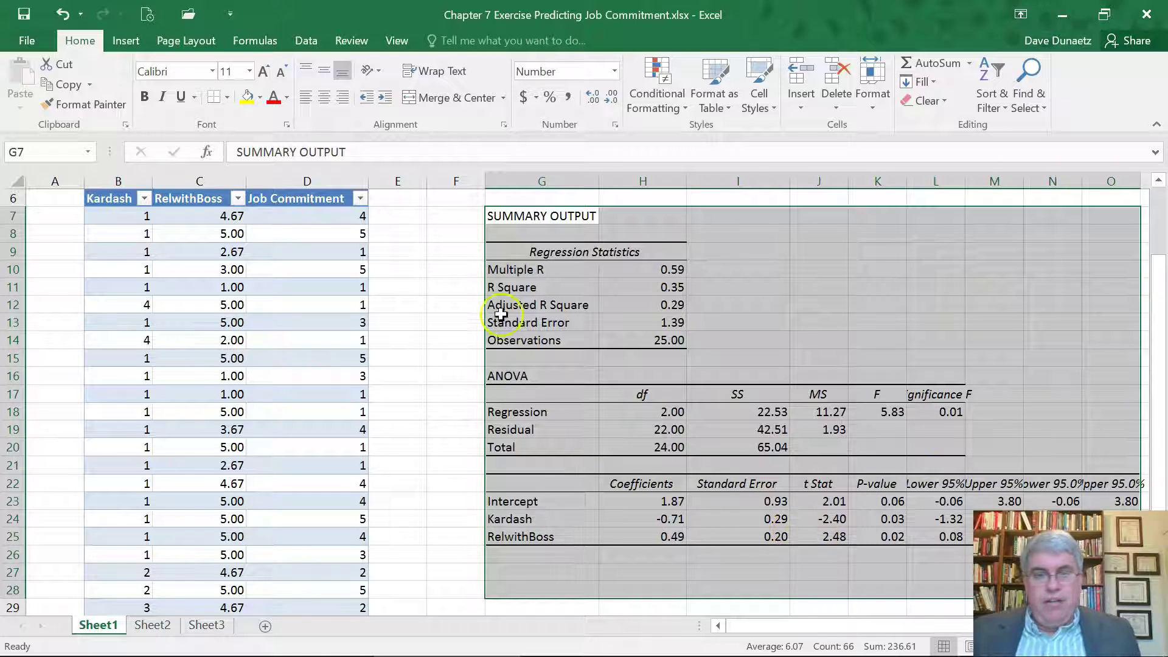
Fill the R Square row G11:H11 yellow
{"action": "left_click", "coordinate": [498, 287]}
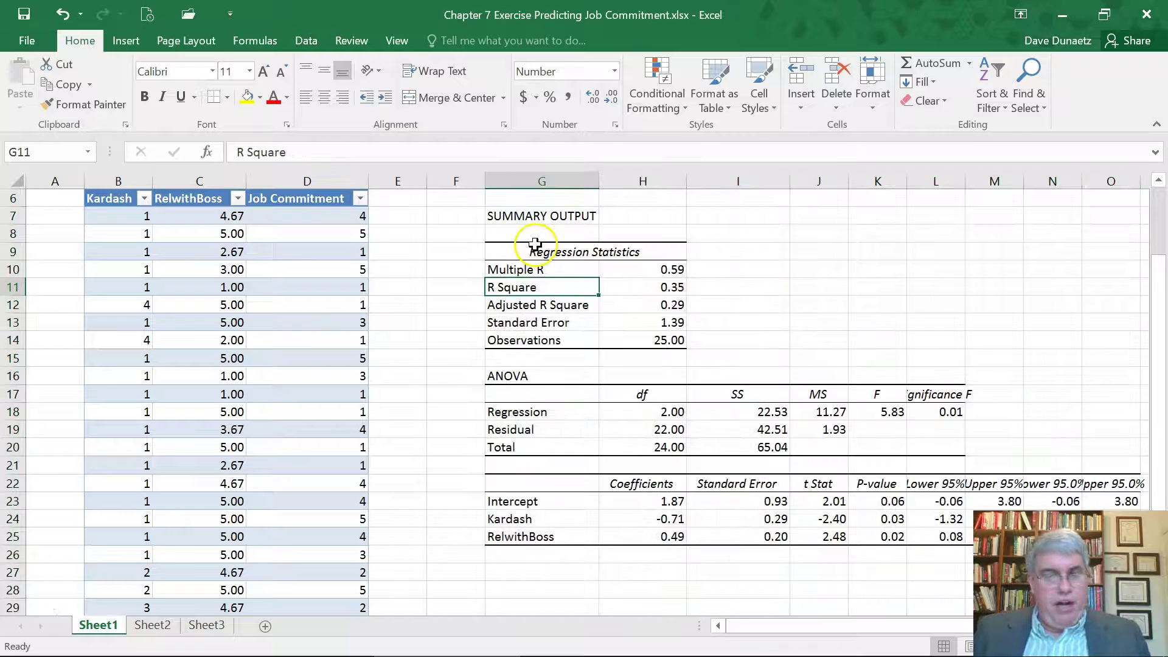
{"action": "key", "text": "shift+Right"}
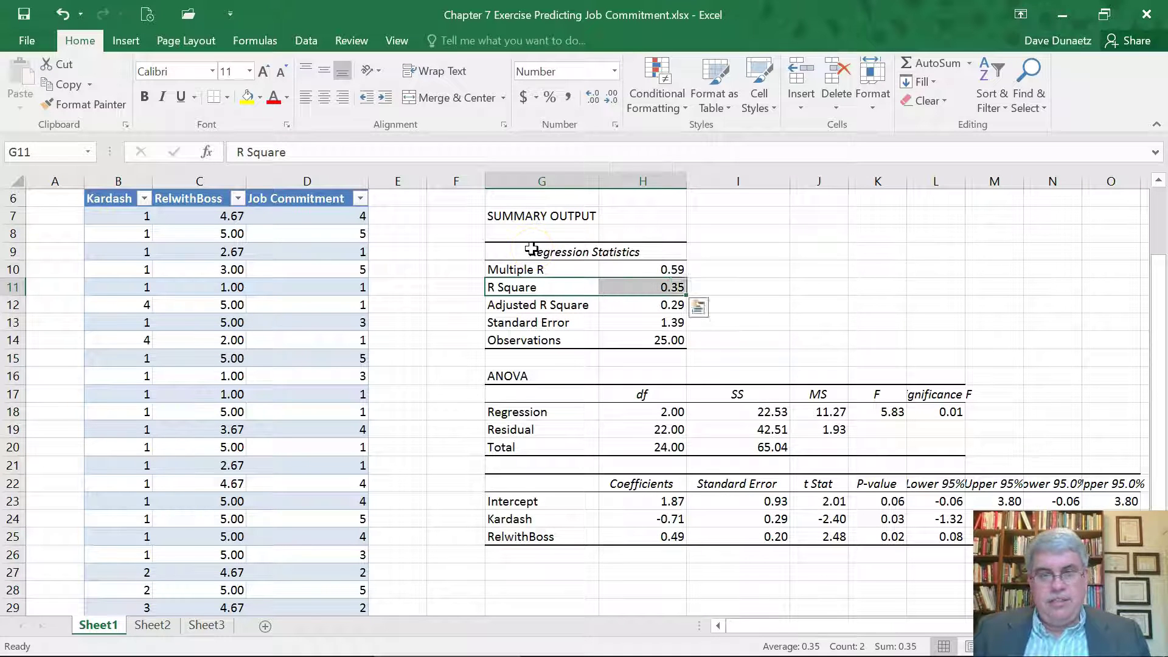
{"action": "left_click", "coordinate": [246, 97]}
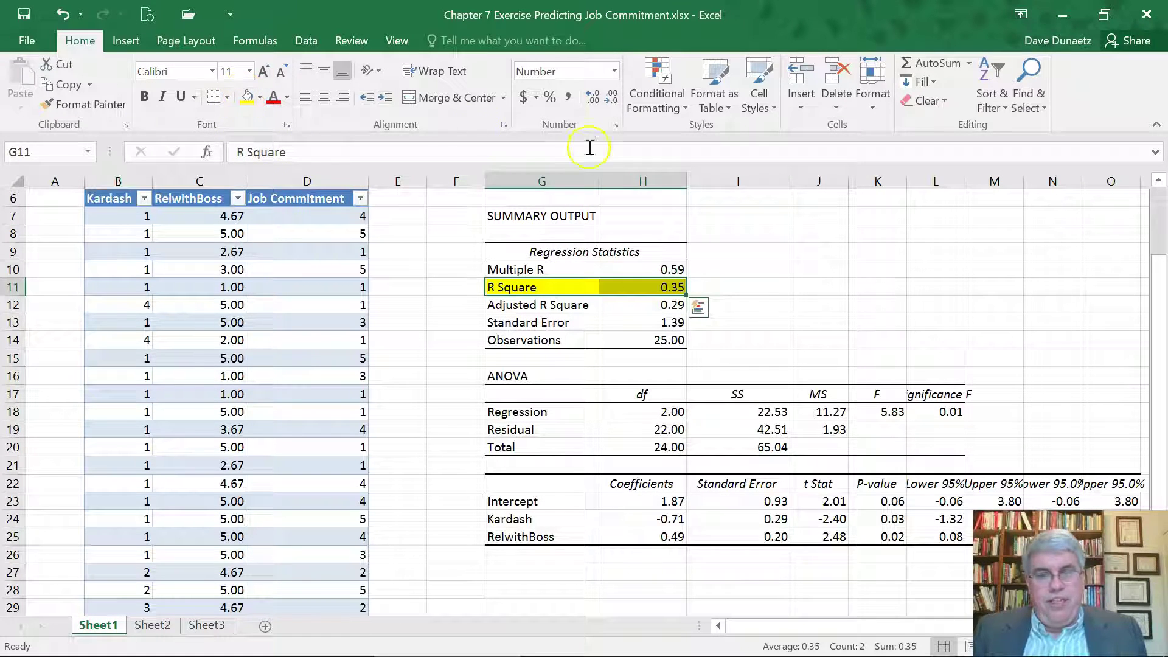
{"action": "left_click", "coordinate": [742, 292]}
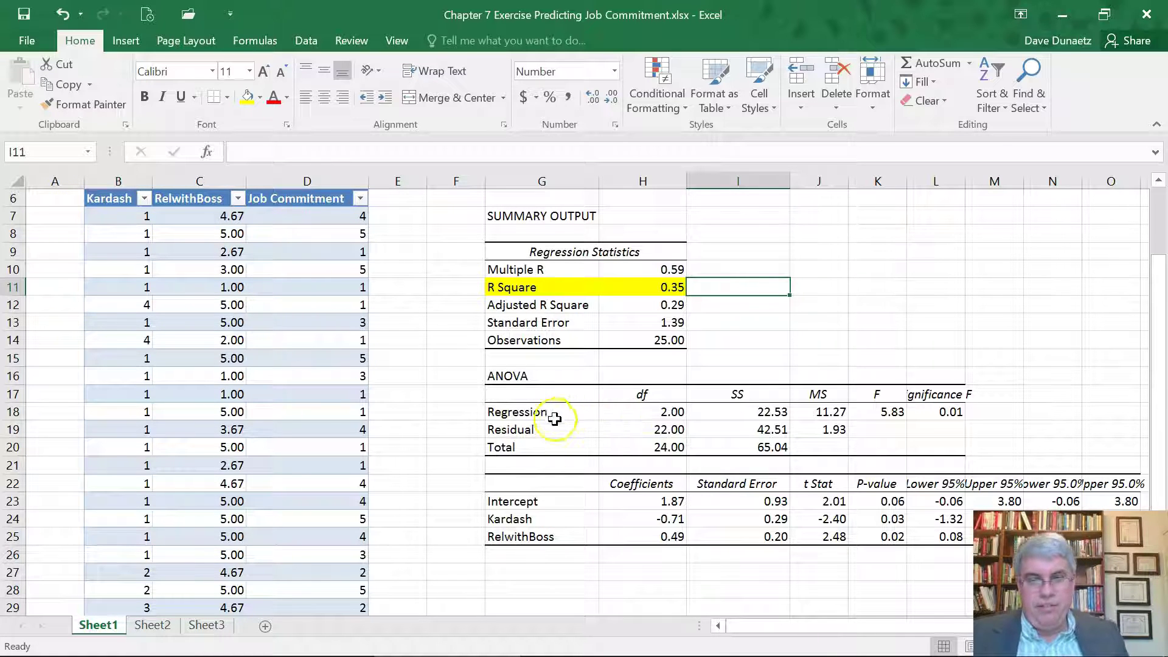
Fill the Intercept, Kardash and RelwithBoss coefficients in G23:H25 yellow
{"action": "left_click", "coordinate": [507, 500]}
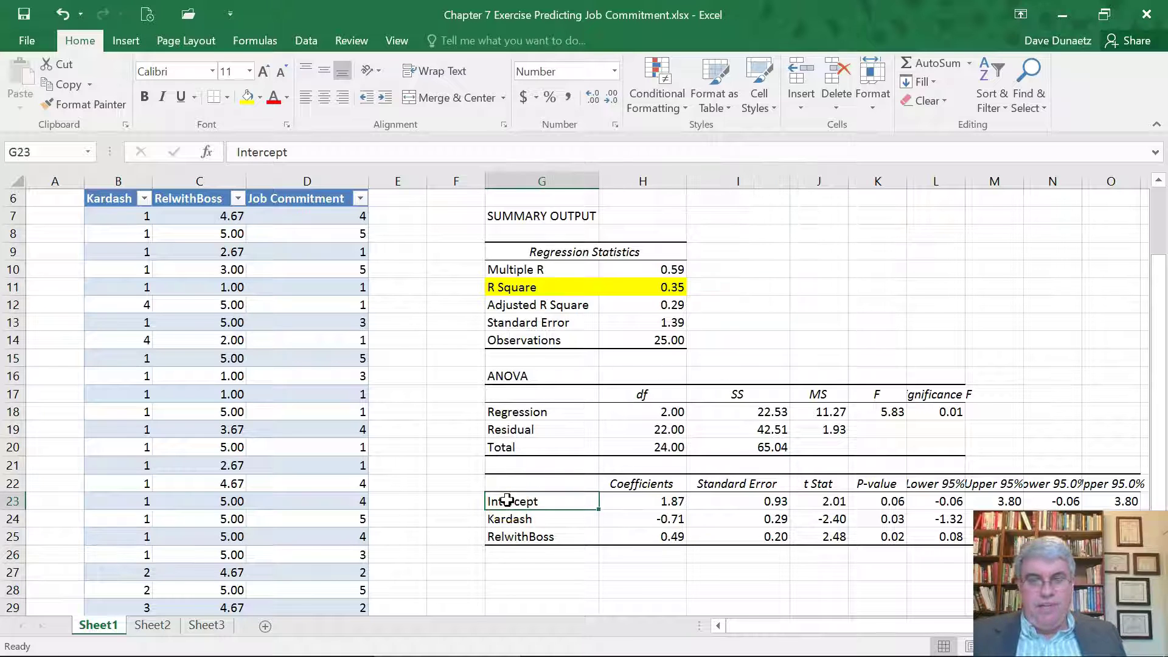
{"action": "key", "text": "shift+Right"}
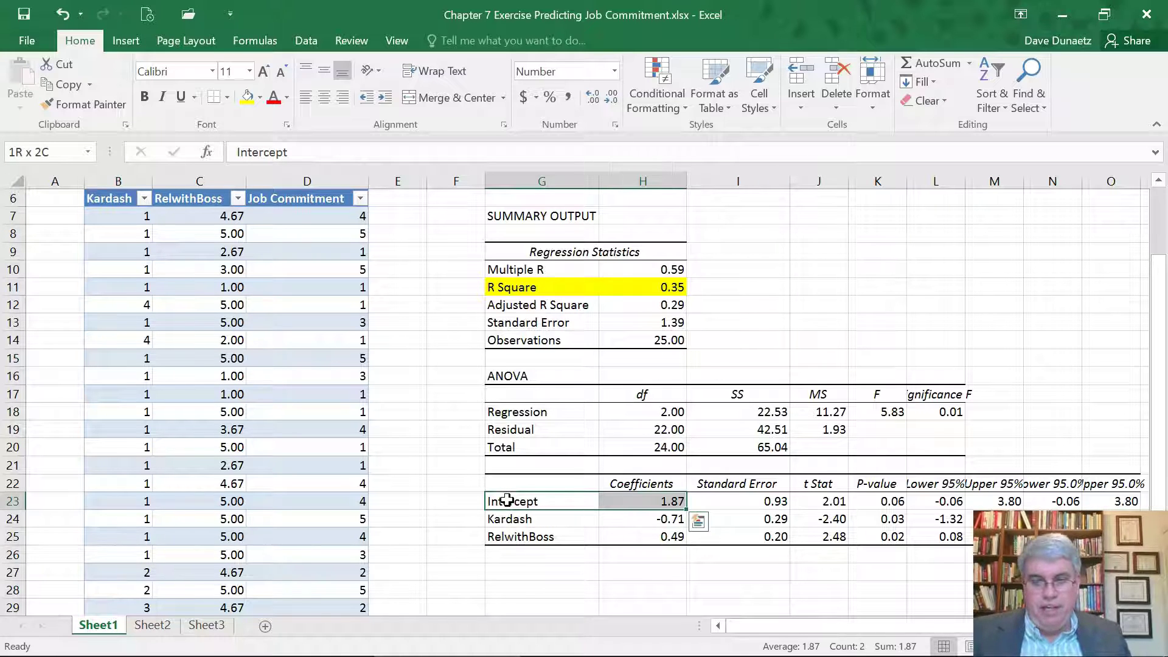
{"action": "key", "text": "shift+Down"}
{"action": "key", "text": "shift+Down"}
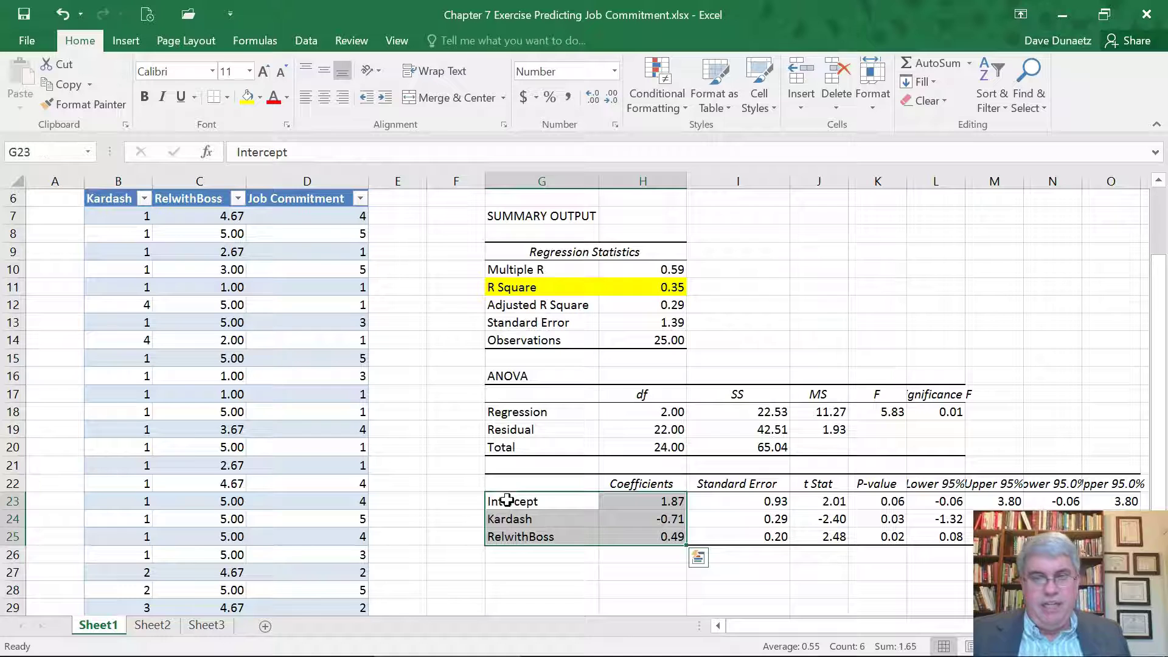
{"action": "left_click", "coordinate": [247, 97]}
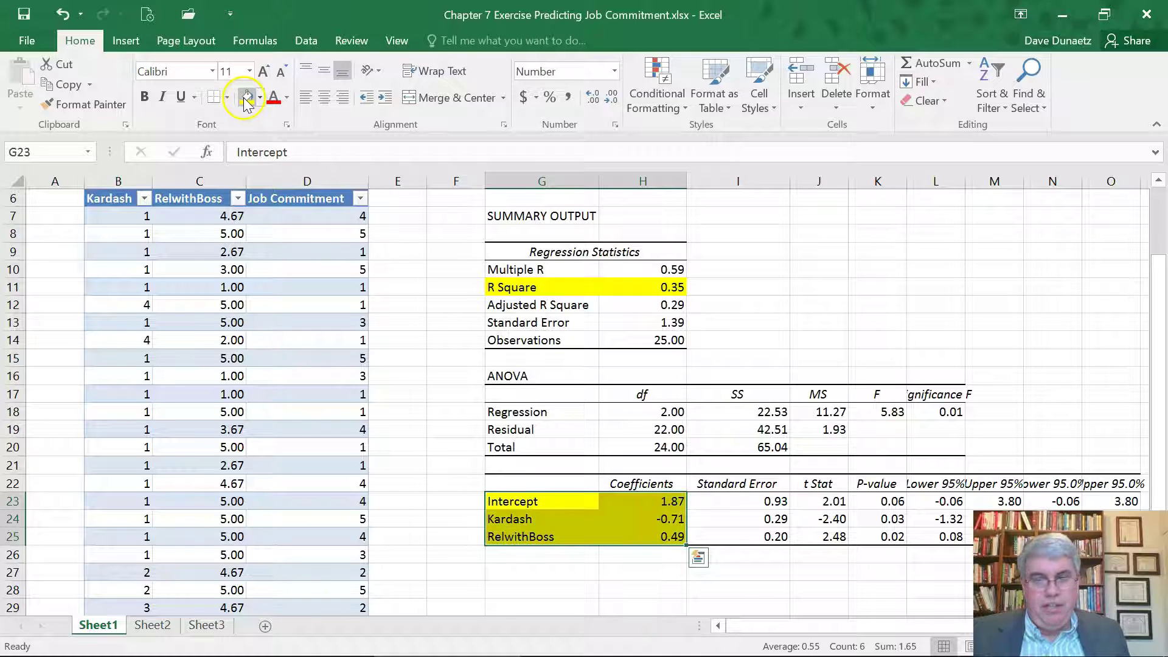
Type the equation y = -.71x1 +.49x2 + 1.87 into cell G27
{"action": "left_click", "coordinate": [514, 572]}
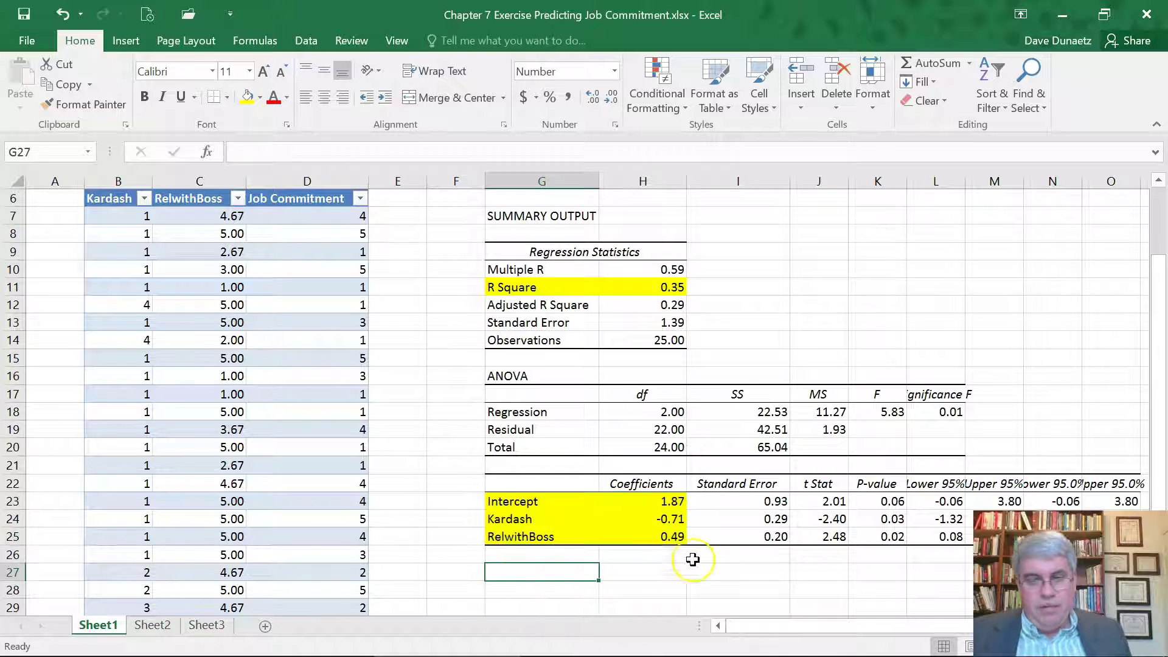
{"action": "type", "text": "y = -."}
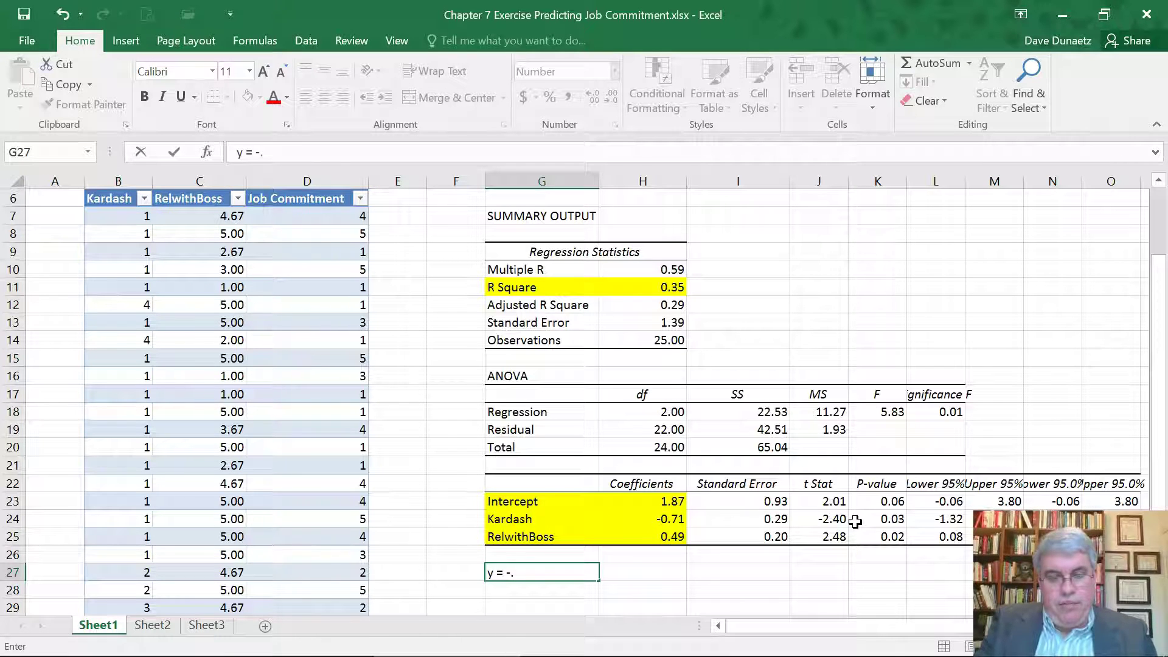
{"action": "type", "text": "71x"}
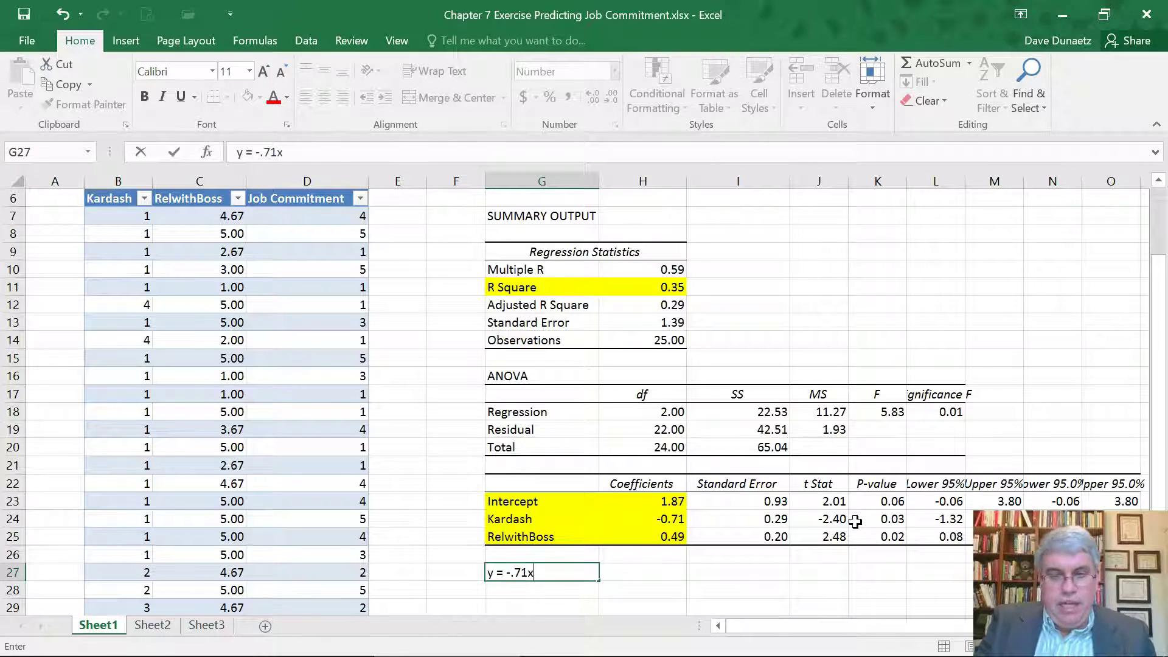
{"action": "type", "text": "1"}
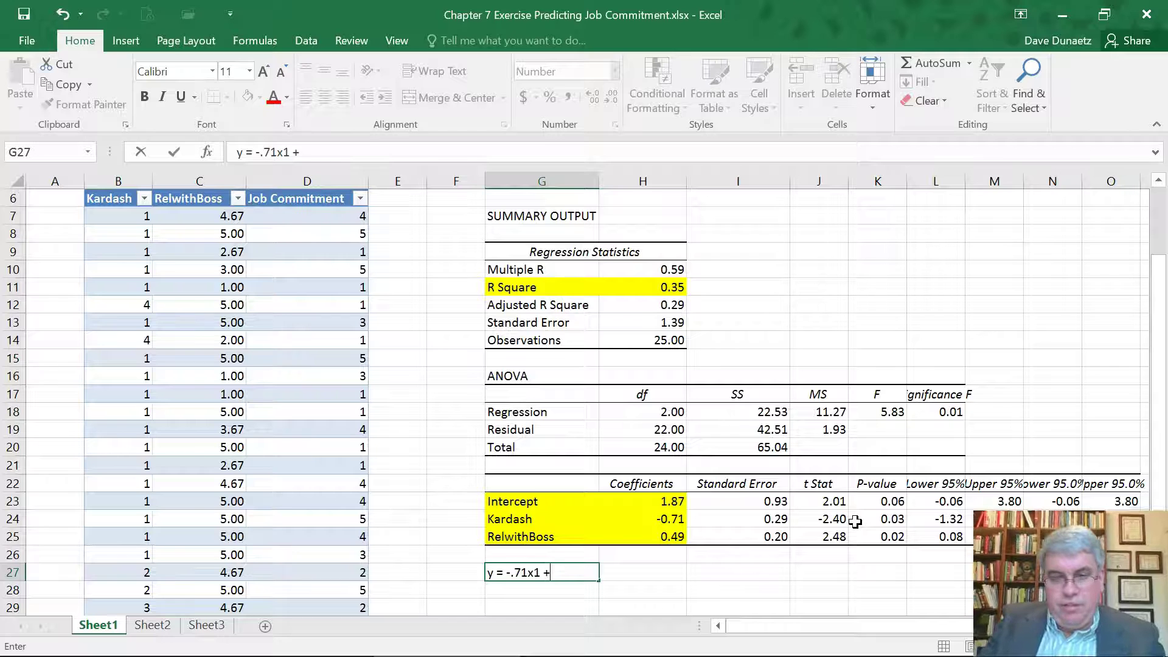
{"action": "type", "text": " +.49x2"}
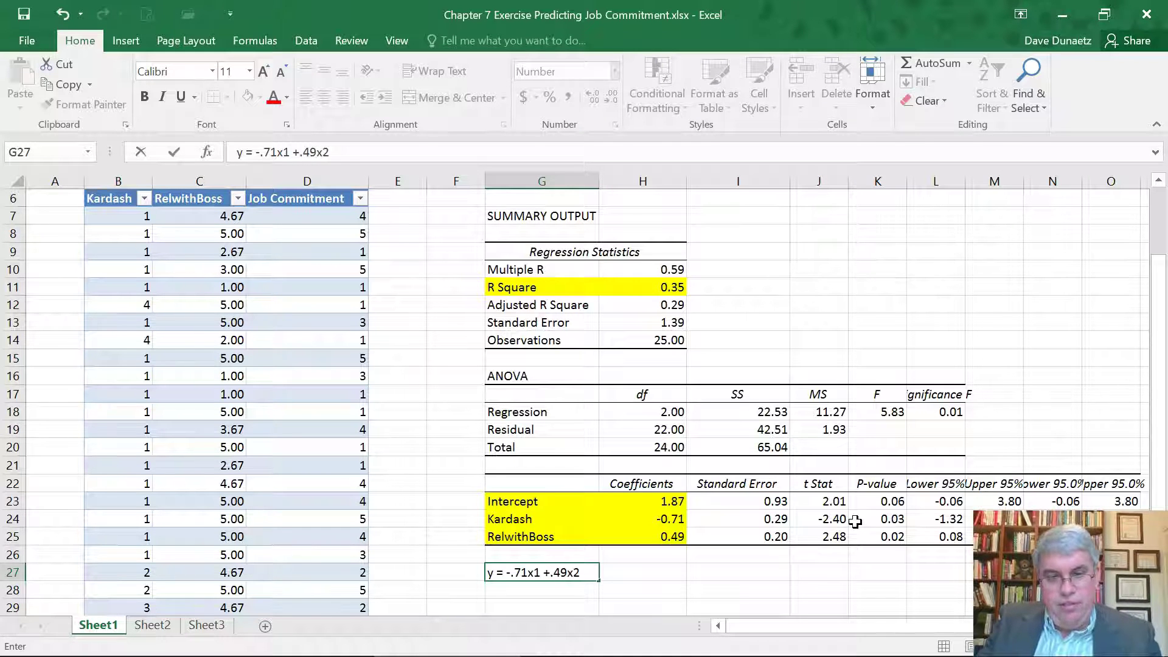
{"action": "type", "text": " + "}
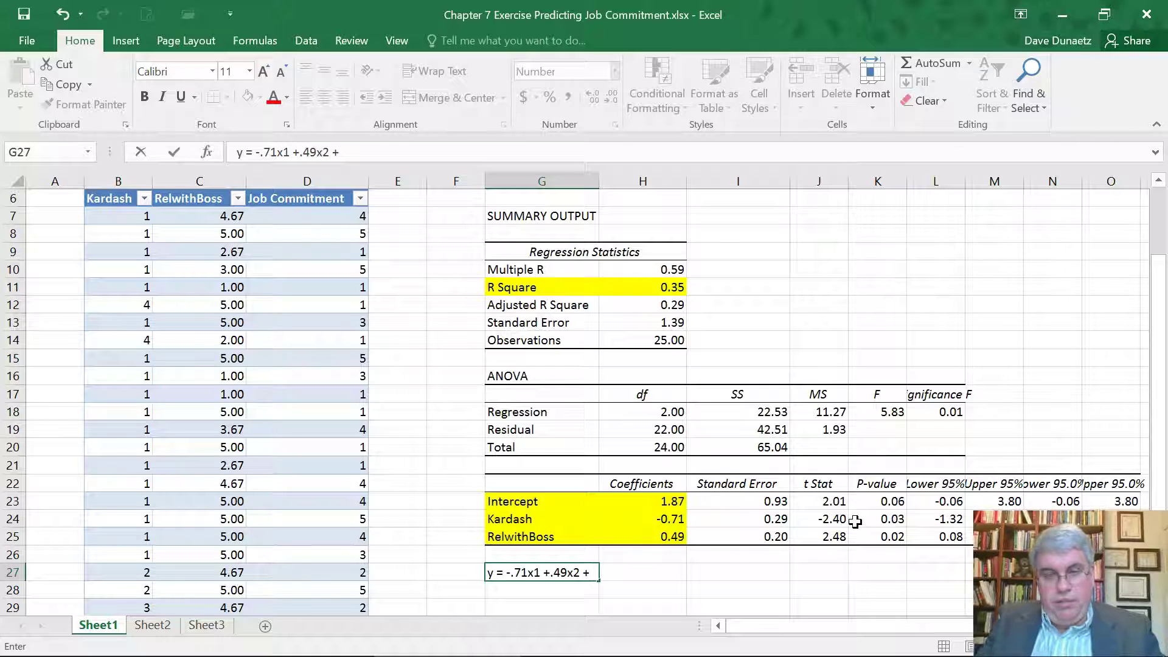
{"action": "type", "text": "1."}
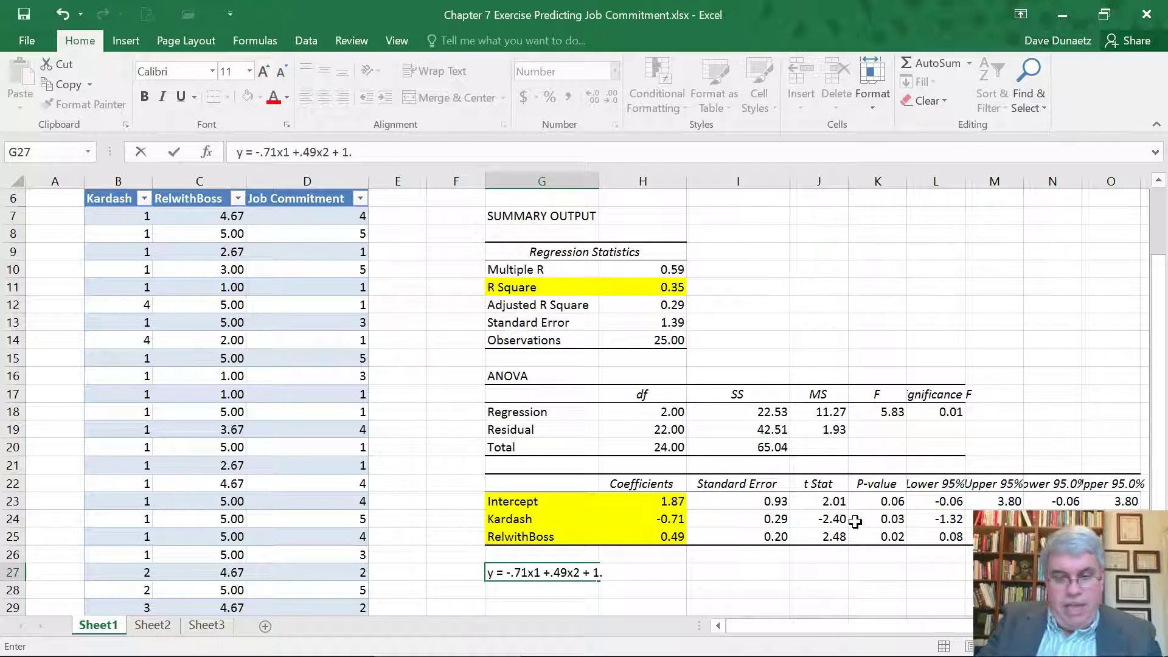
{"action": "type", "text": "87"}
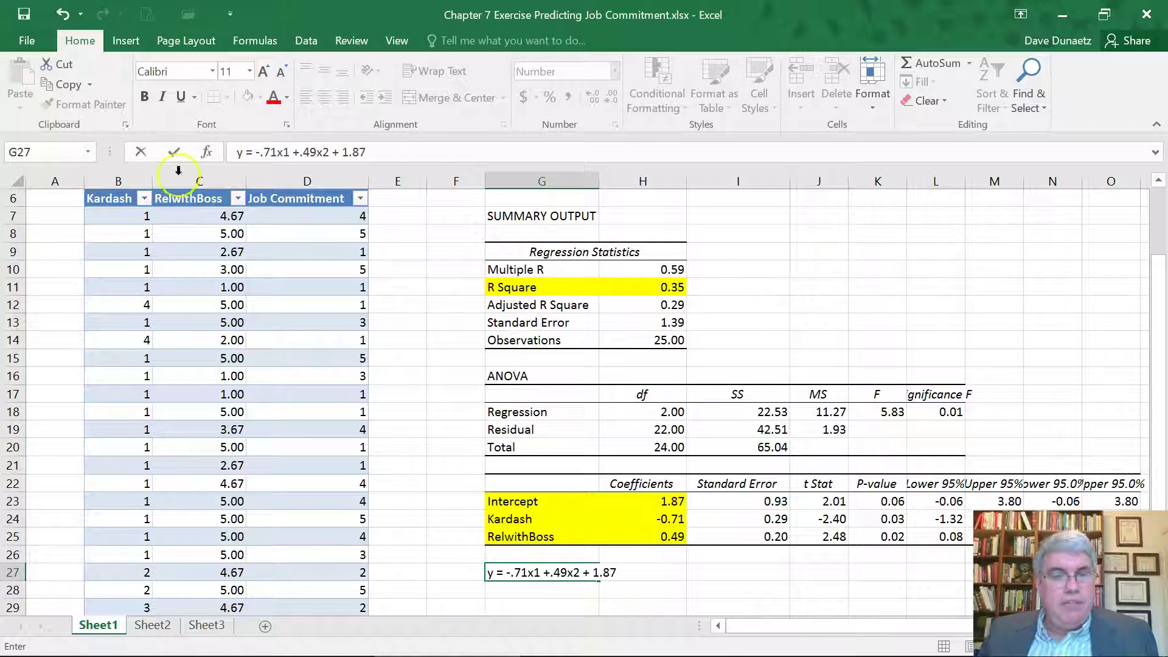
Make the 1 and 2 after each x subscripts using Format Cells
{"action": "left_click", "coordinate": [287, 152]}
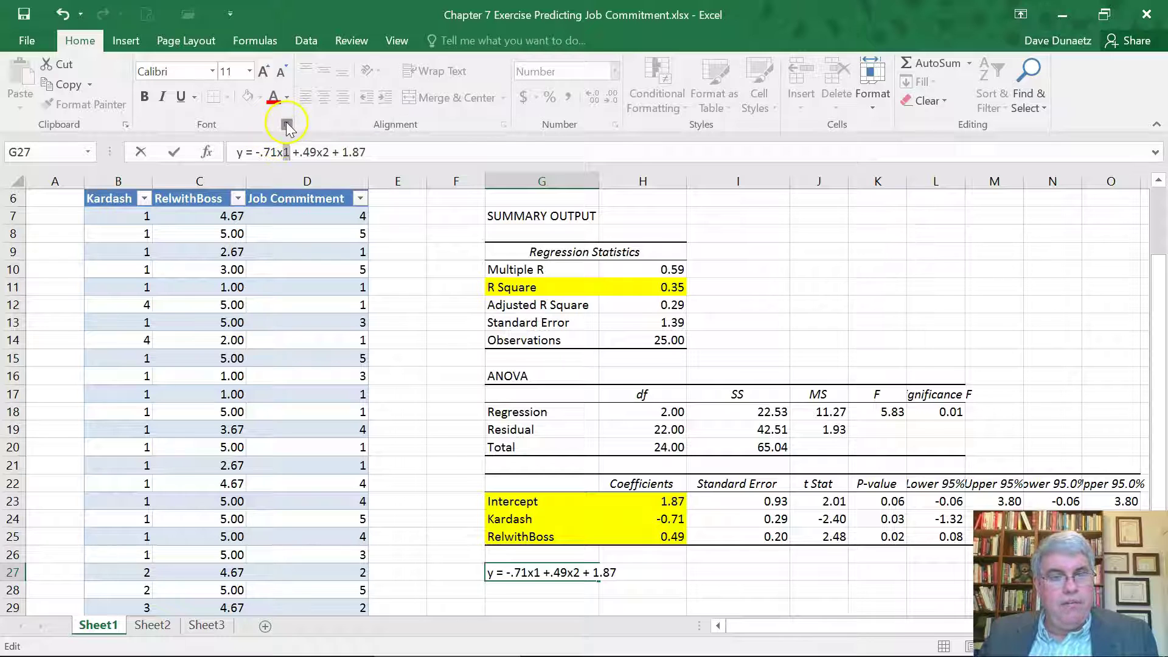
{"action": "left_click", "coordinate": [286, 125]}
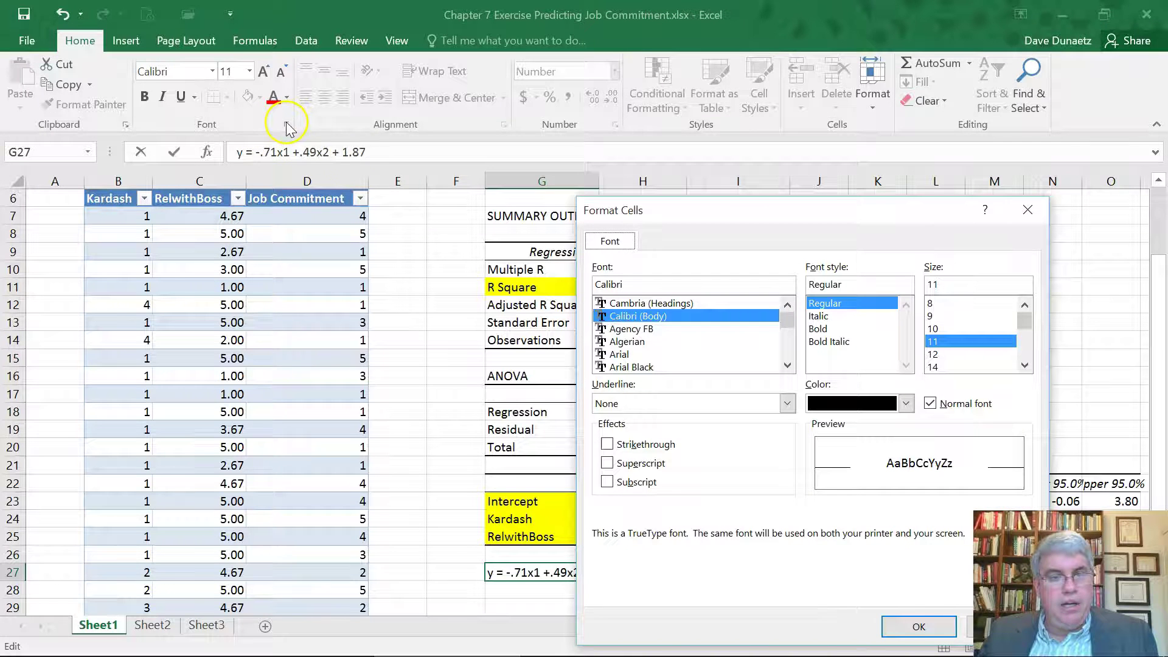
{"action": "left_click", "coordinate": [607, 482]}
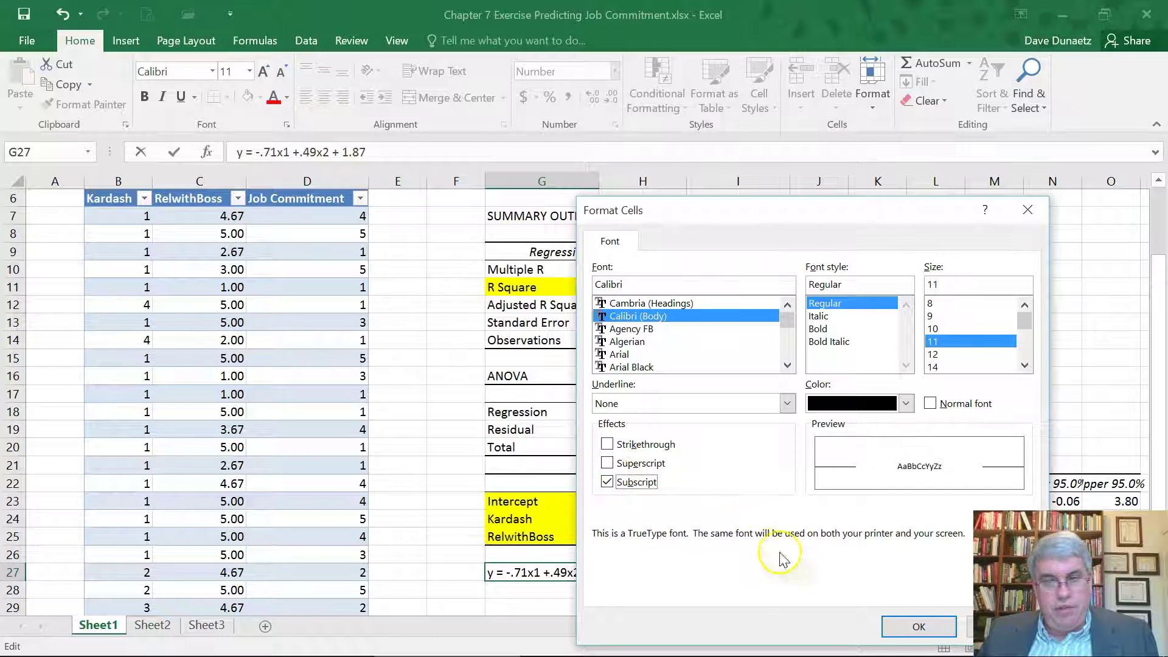
{"action": "left_click", "coordinate": [908, 626]}
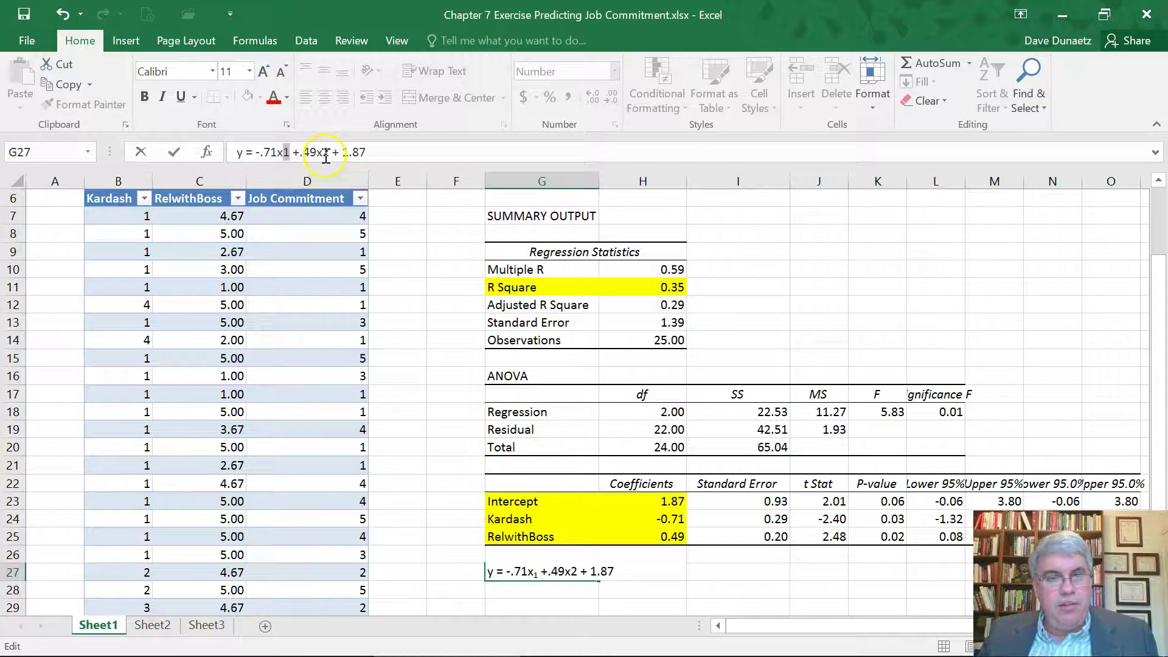
{"action": "left_click_drag", "start_coordinate": [324, 152], "coordinate": [329, 153]}
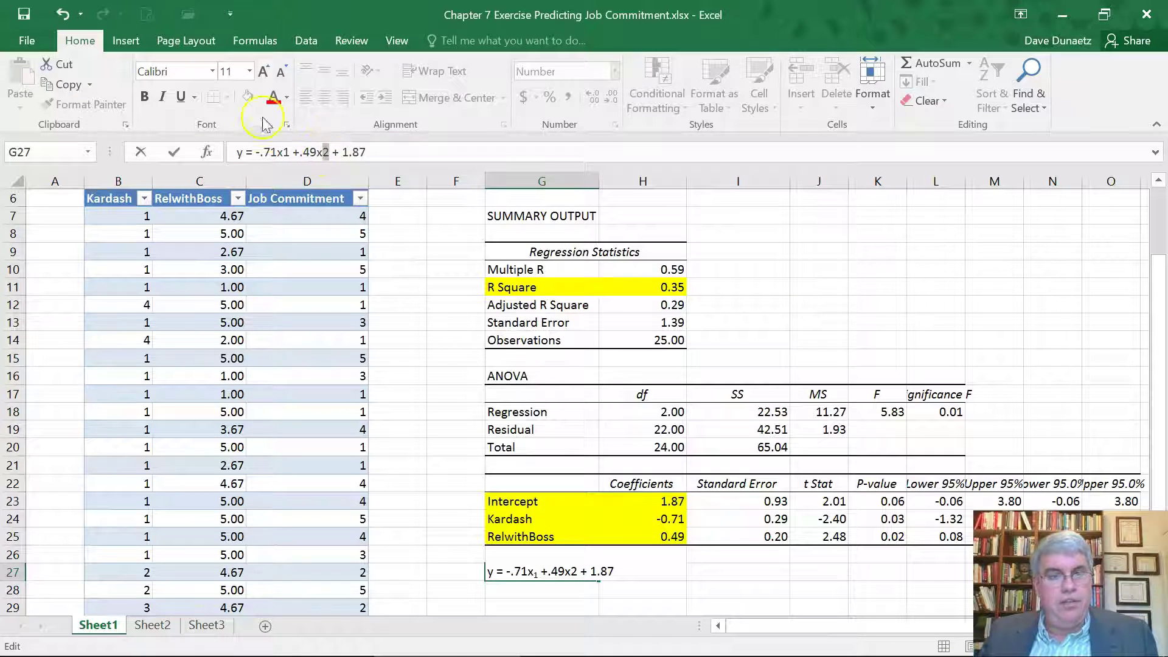
{"action": "left_click", "coordinate": [287, 124]}
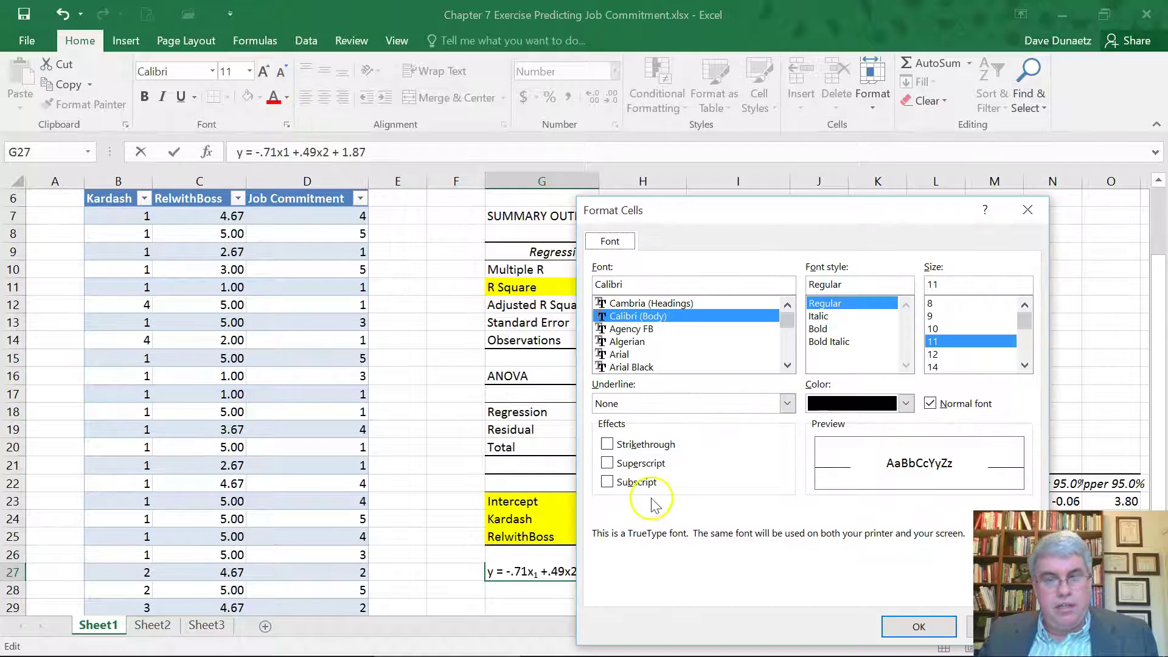
{"action": "left_click", "coordinate": [608, 482]}
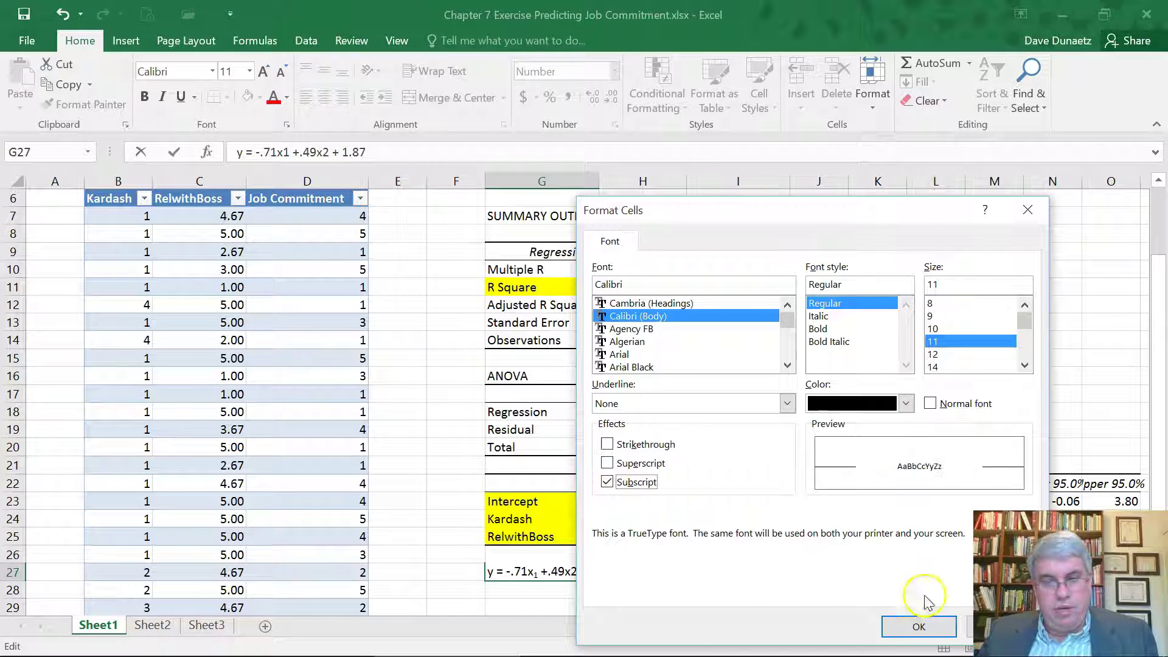
{"action": "left_click", "coordinate": [930, 626]}
{"action": "left_click", "coordinate": [419, 154]}
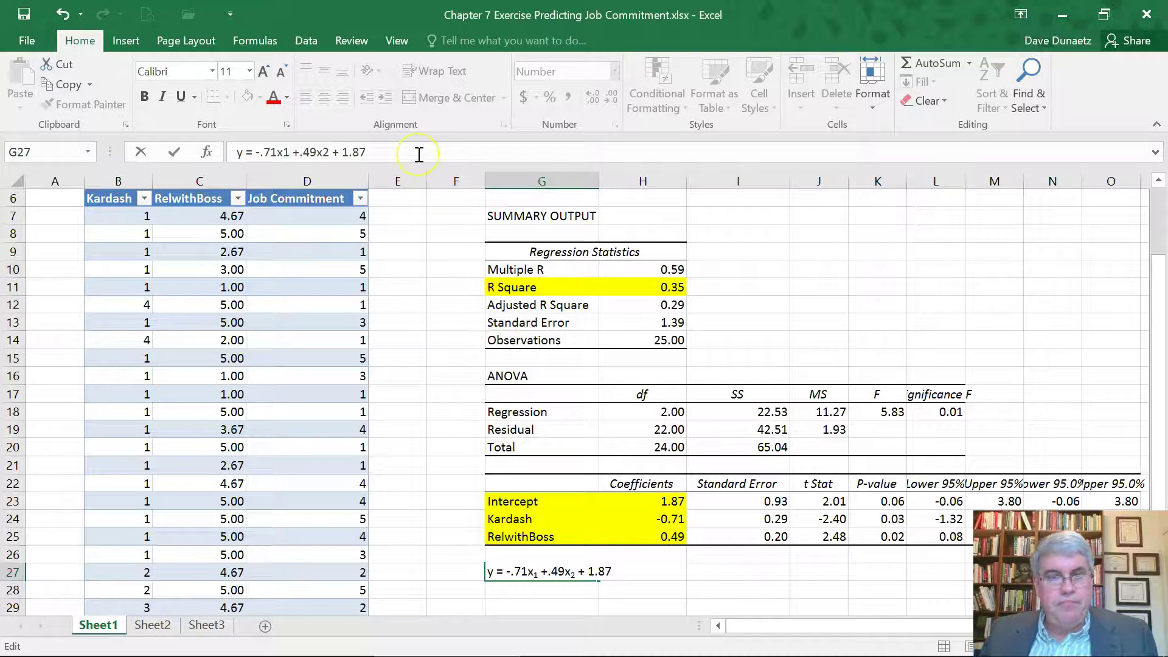
Commit the equation in G27, recheck the cell, then move to I27
{"action": "key", "text": "Return"}
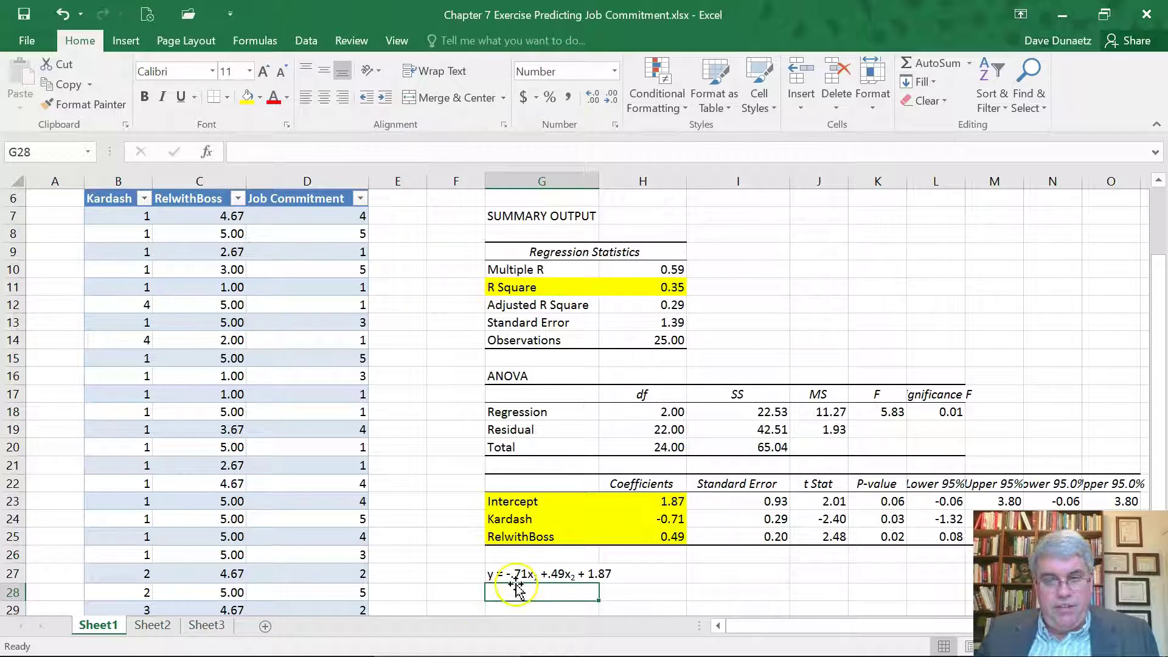
{"action": "left_click", "coordinate": [496, 575]}
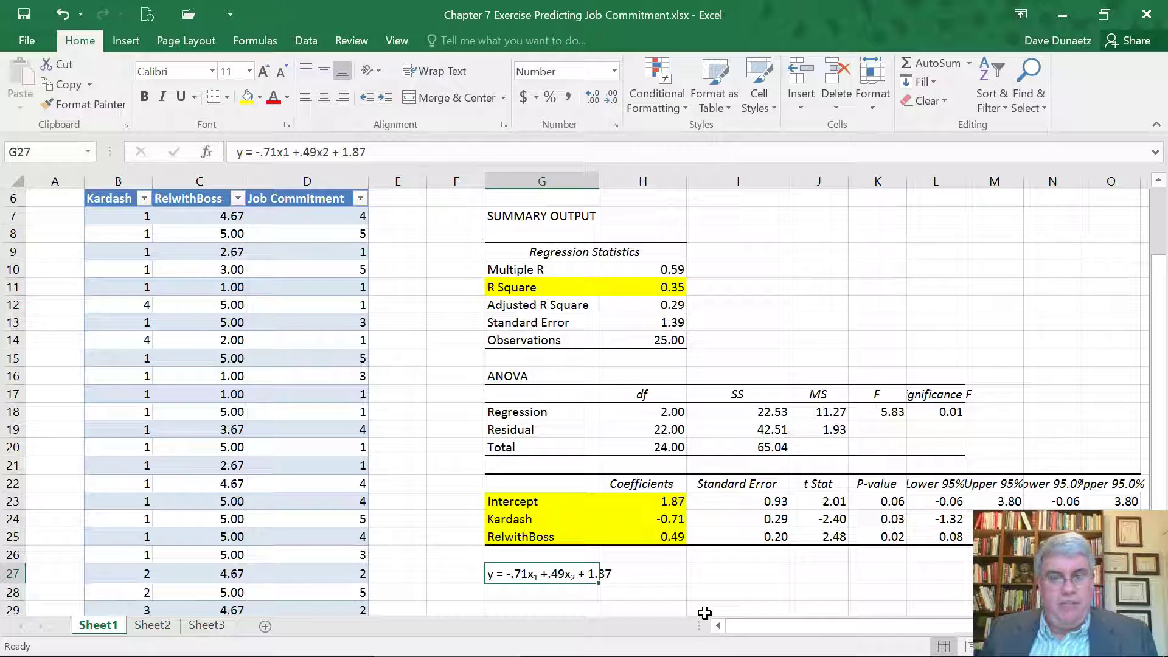
{"action": "left_click", "coordinate": [710, 575]}
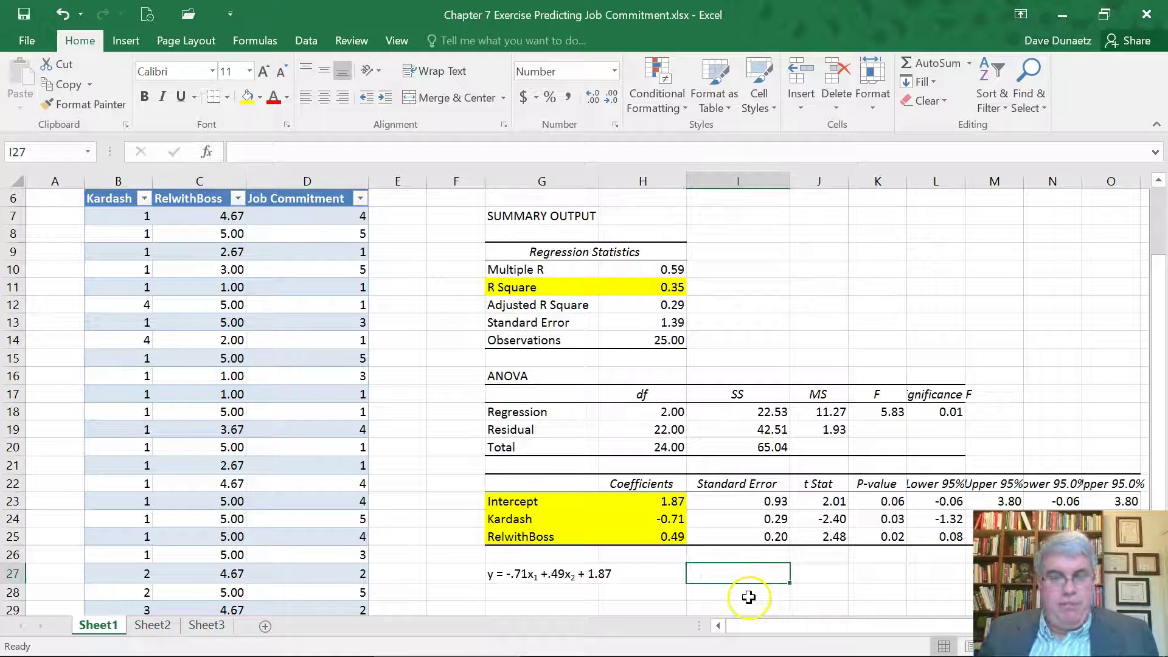